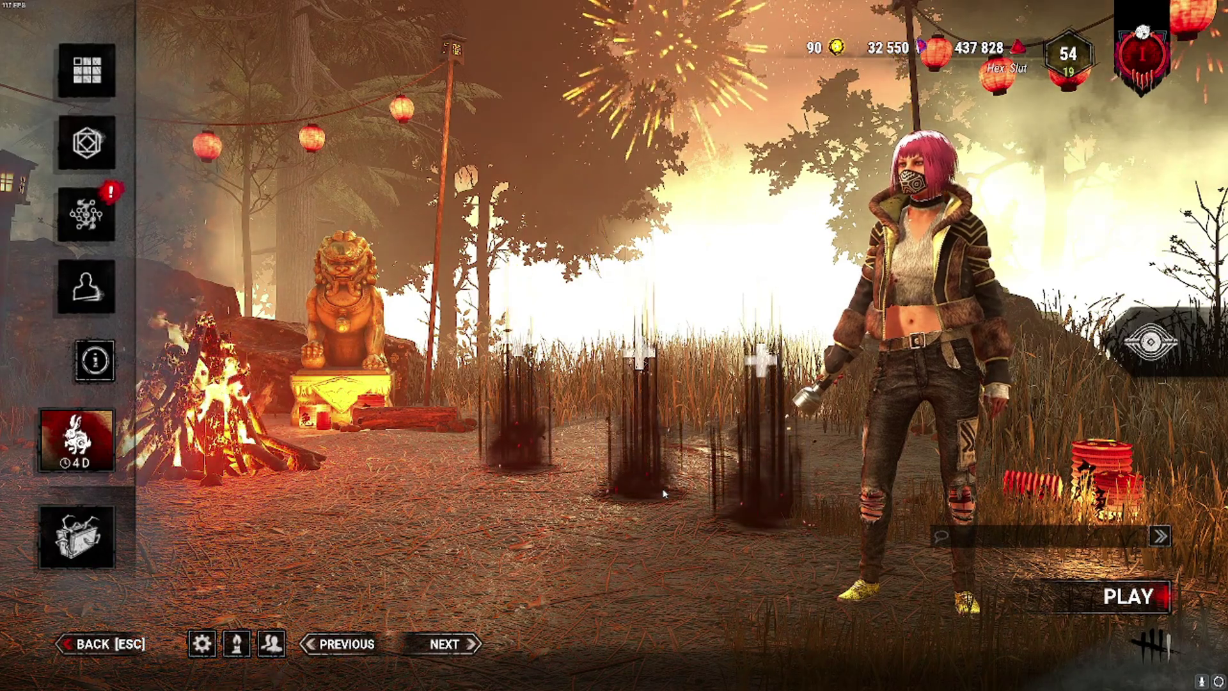
Step: Open the advanced display settings in Windows and set the refresh rate of Display 1 (M27Q) to 119.879 Hz
key("super")
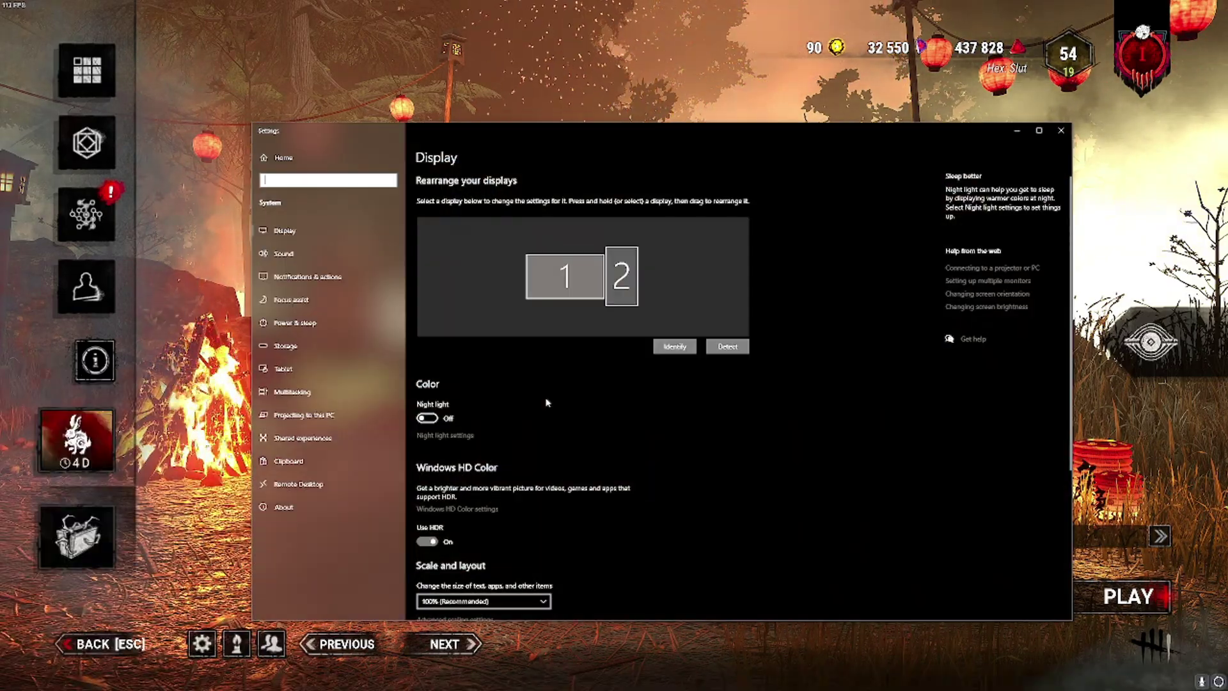
left_click(581, 159)
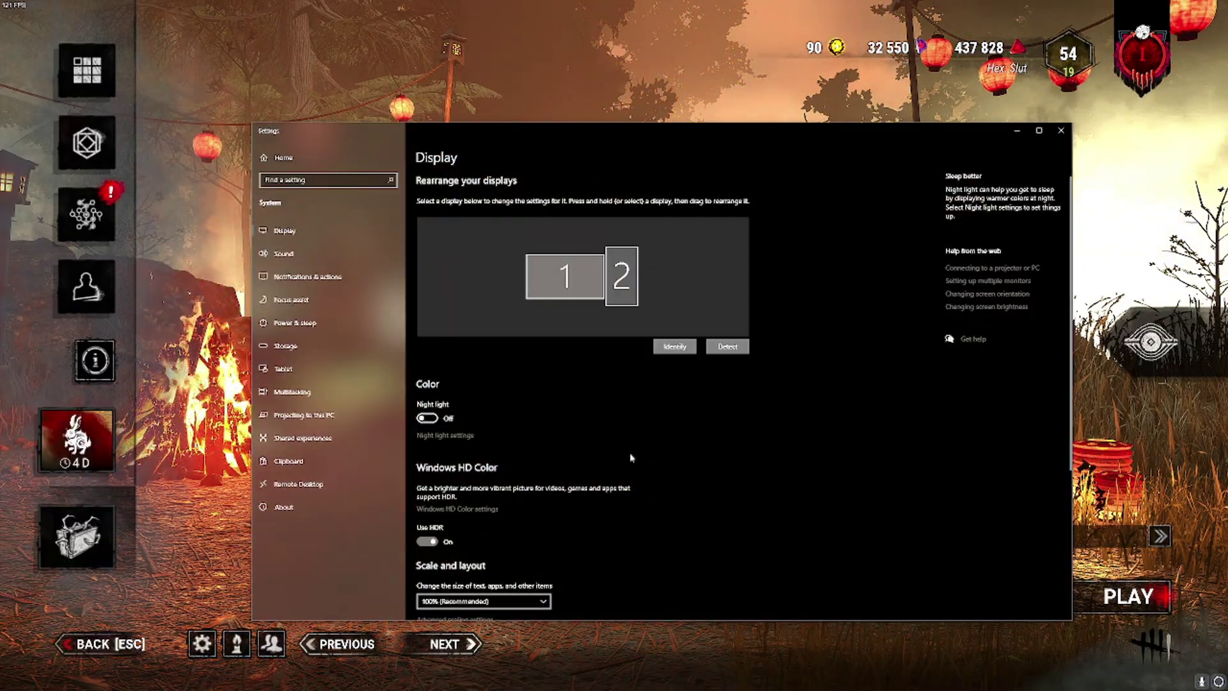
scroll(630, 458, "down", 4)
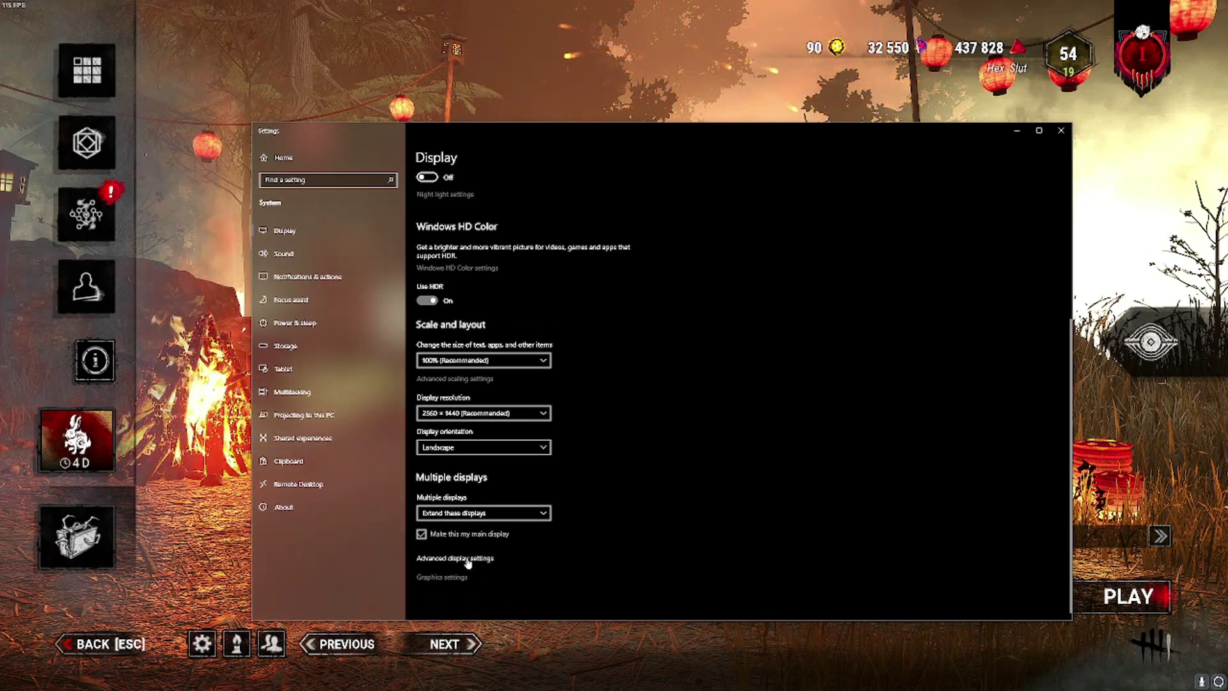
left_click(468, 559)
left_click(368, 453)
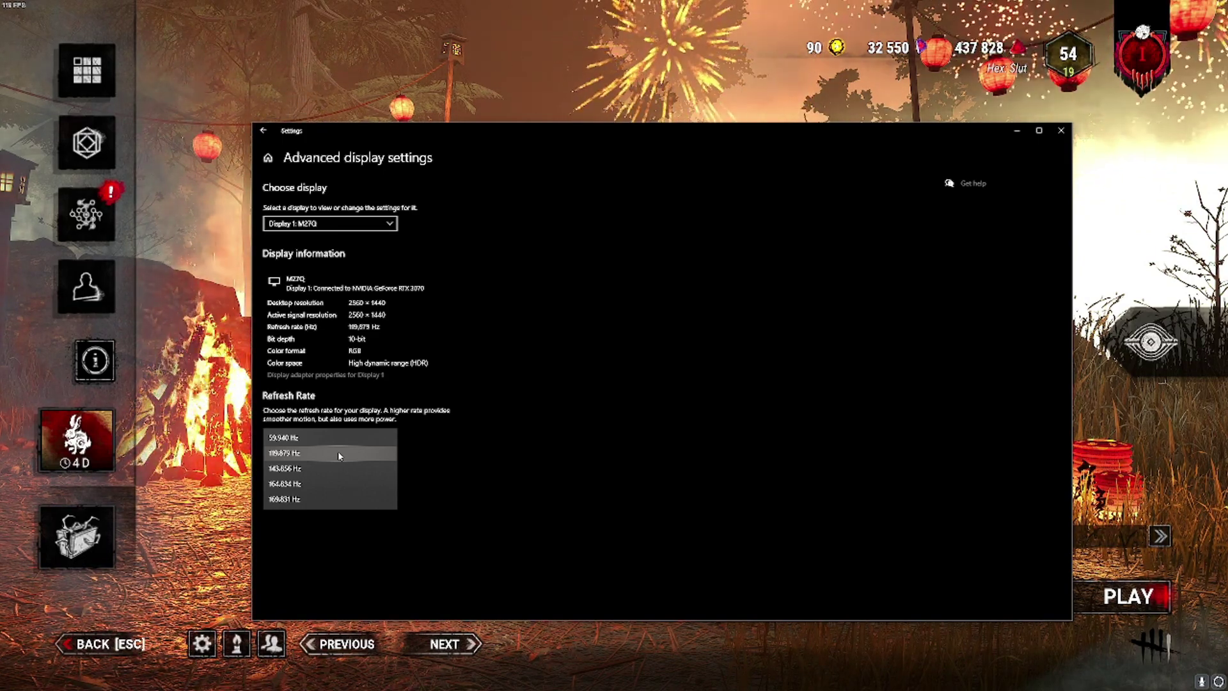
left_click(338, 451)
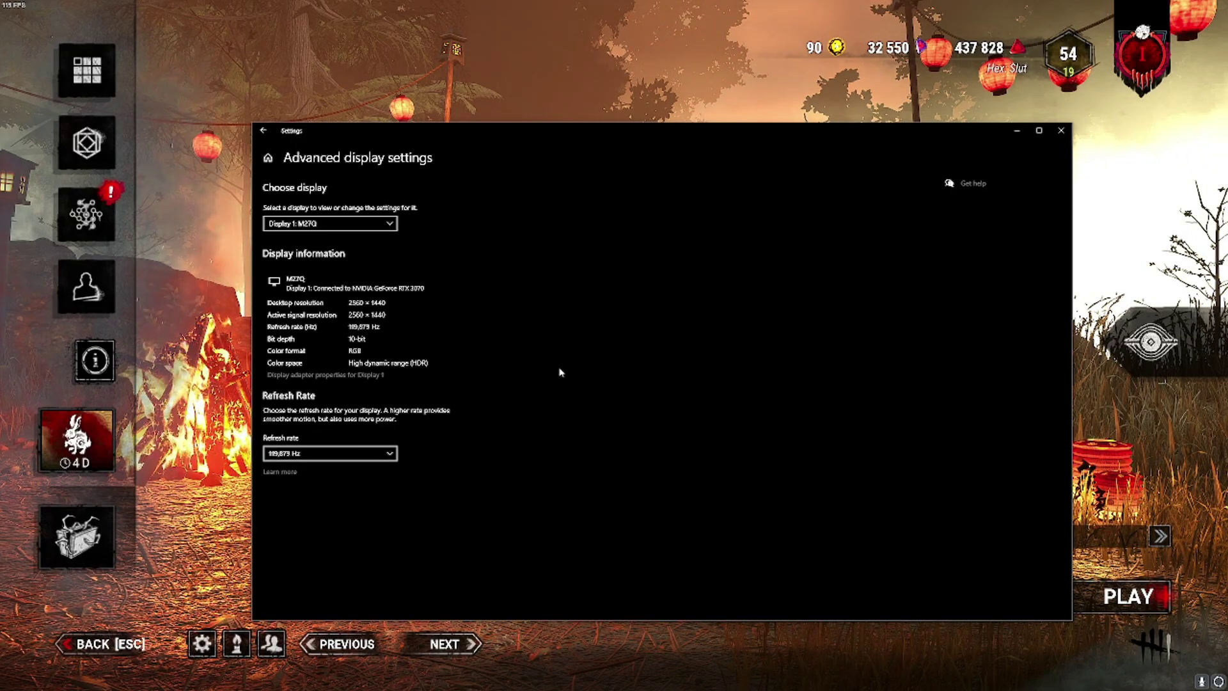
Step: Switch to NVIDIA Control Panel and check the refresh rate options of the monitors under Change Resolution
key("super")
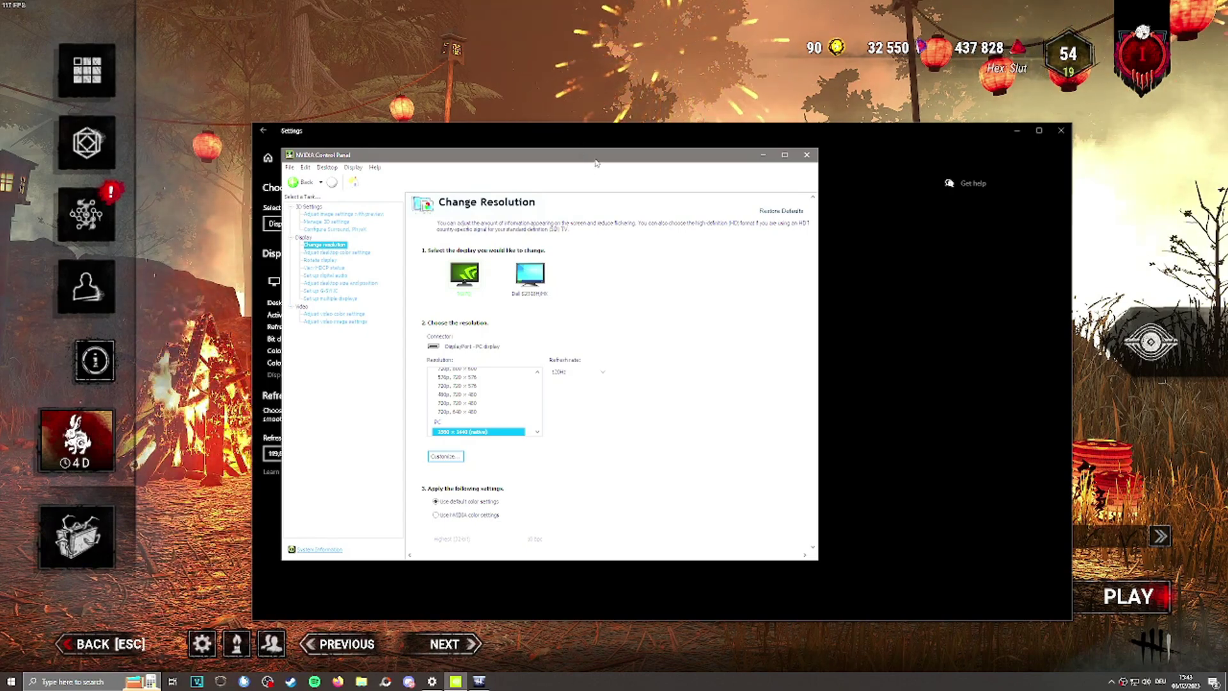
left_click_drag(581, 149, 836, 160)
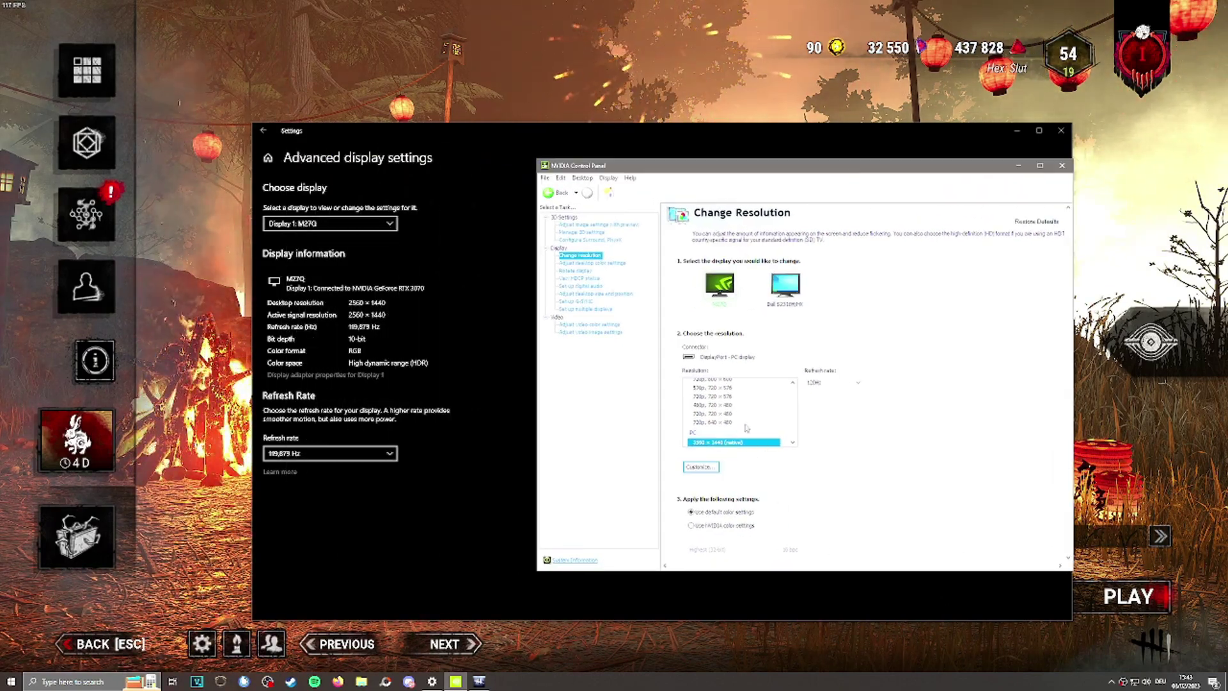
scroll(736, 398, "down", 1)
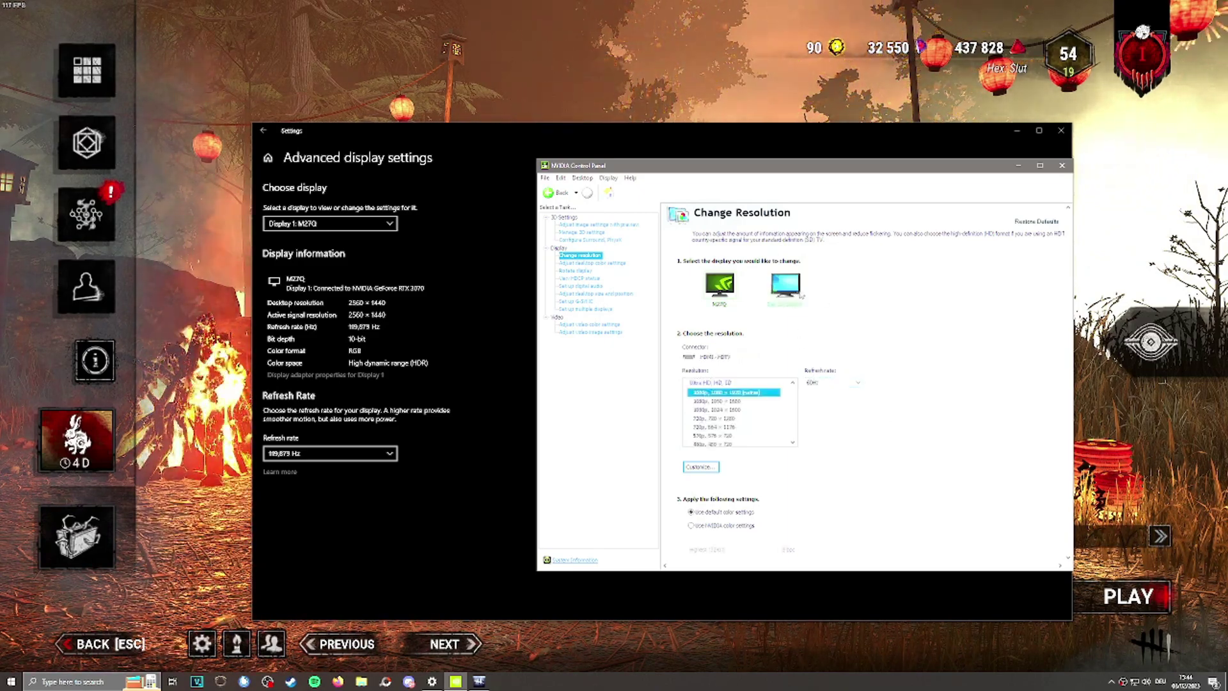
left_click(825, 384)
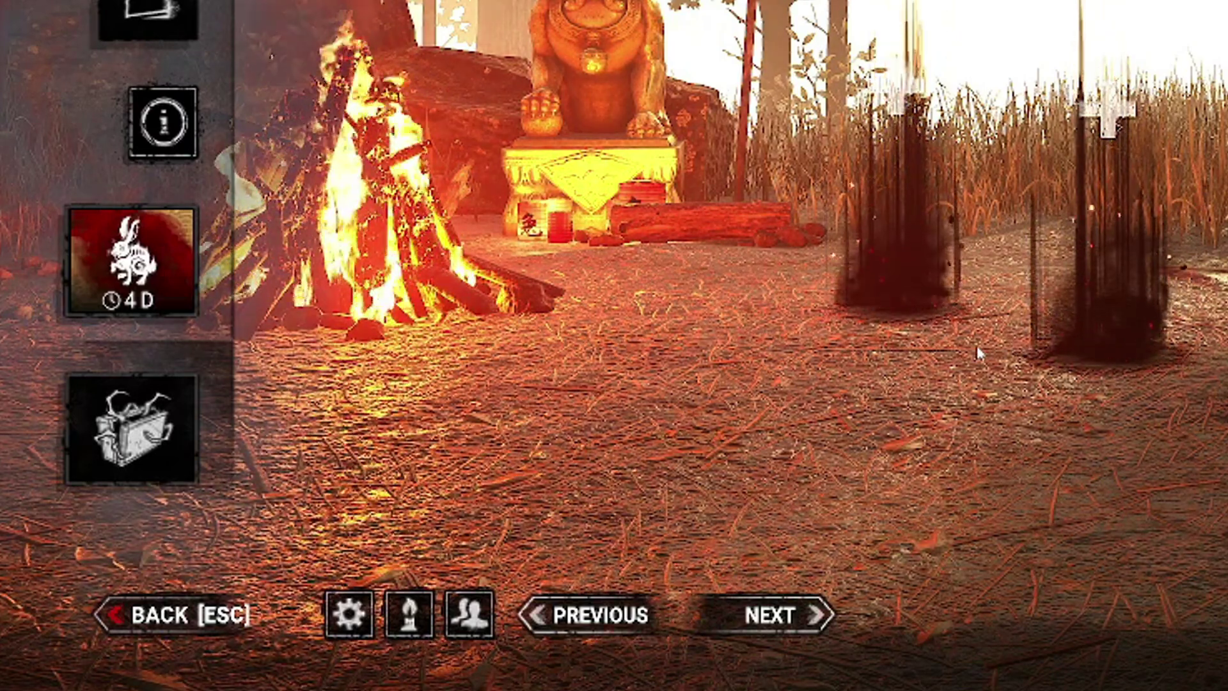
Step: Search Windows for %appdata% and open the Roaming folder
key("super")
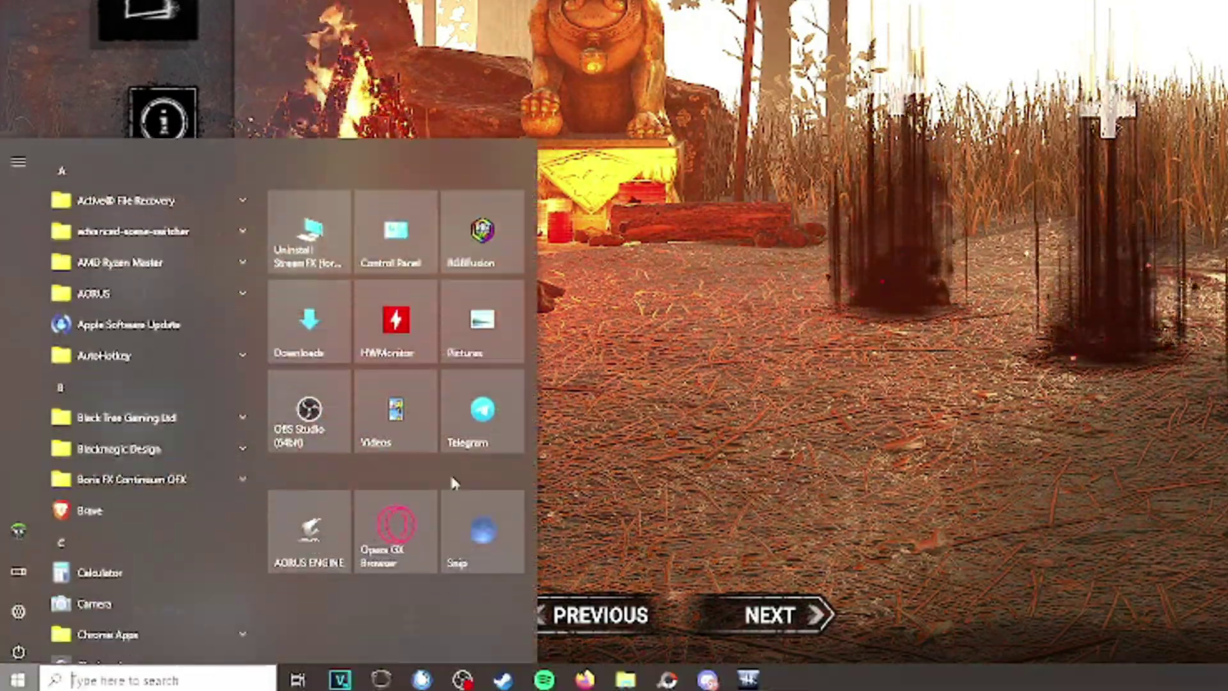
type("s")
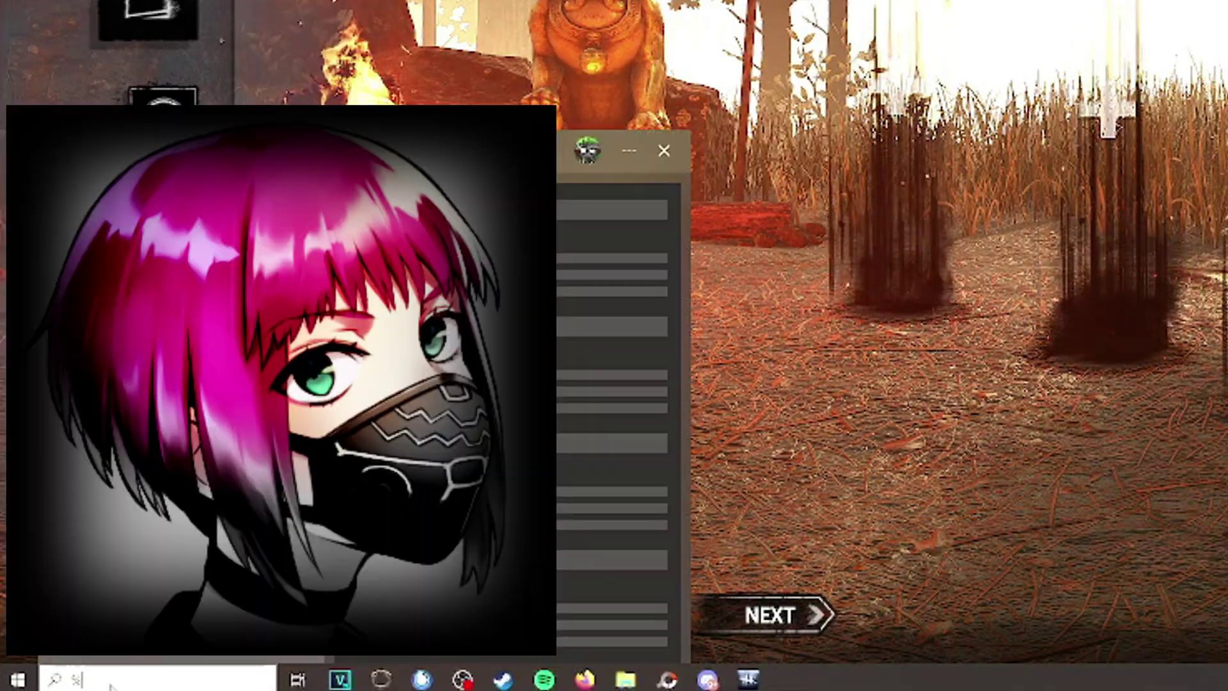
type("appda")
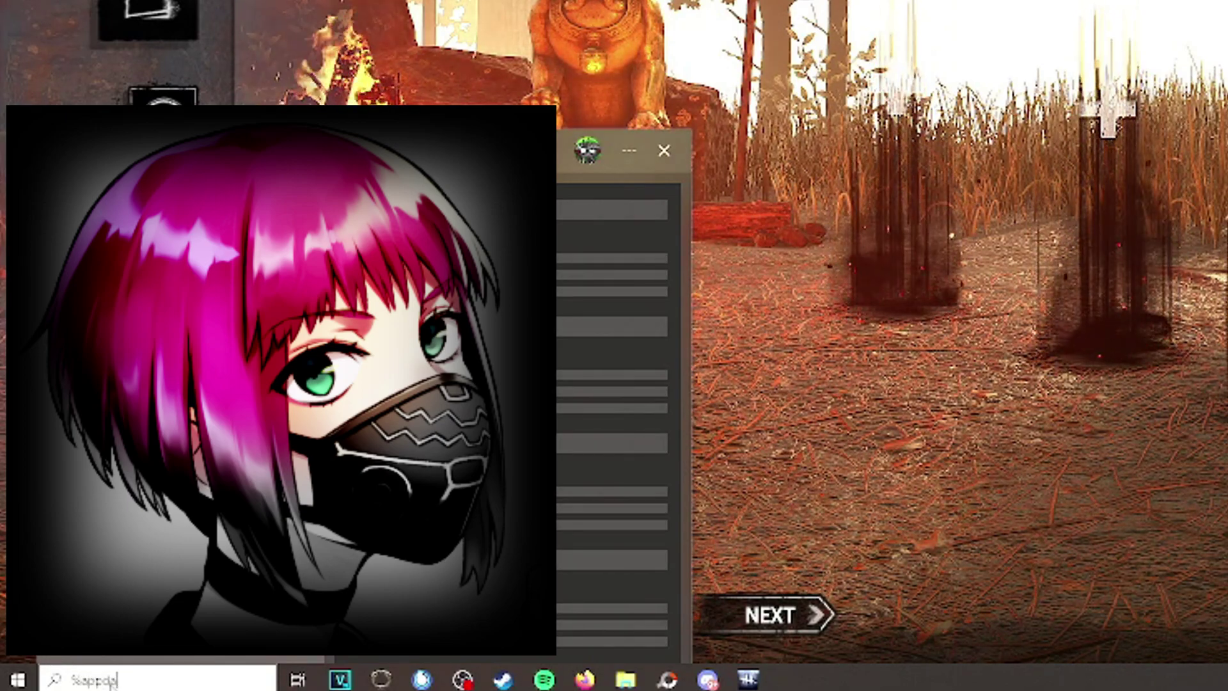
type("ta")
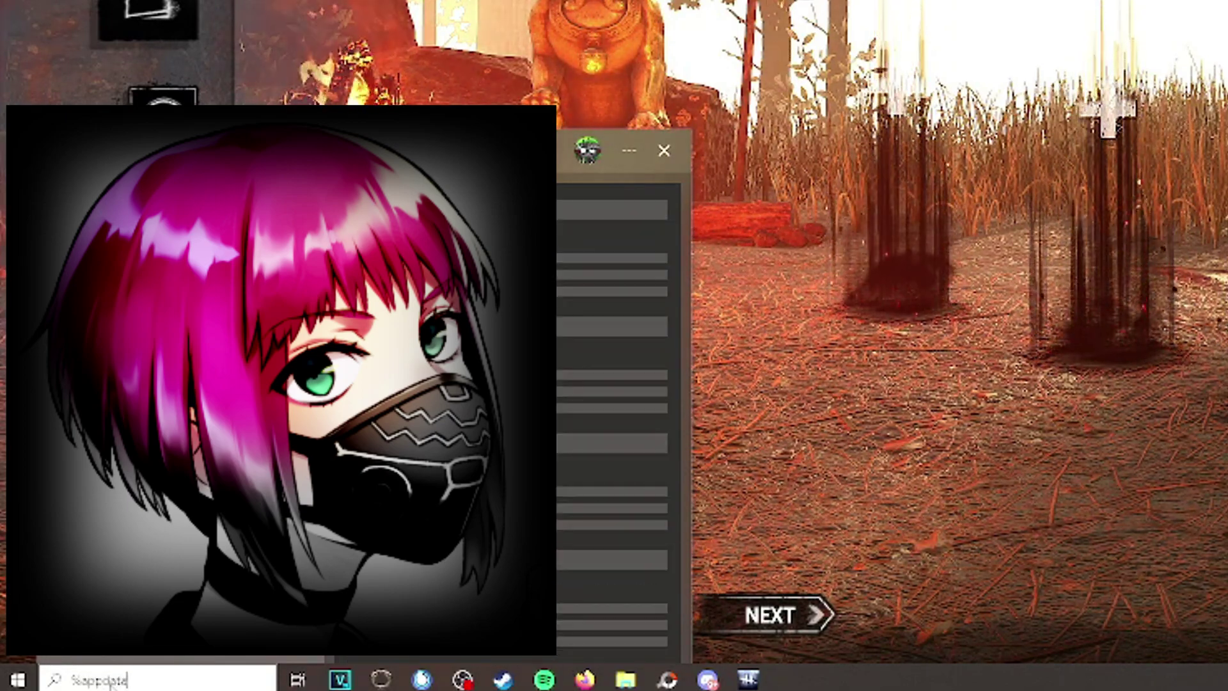
type("%")
key("Return")
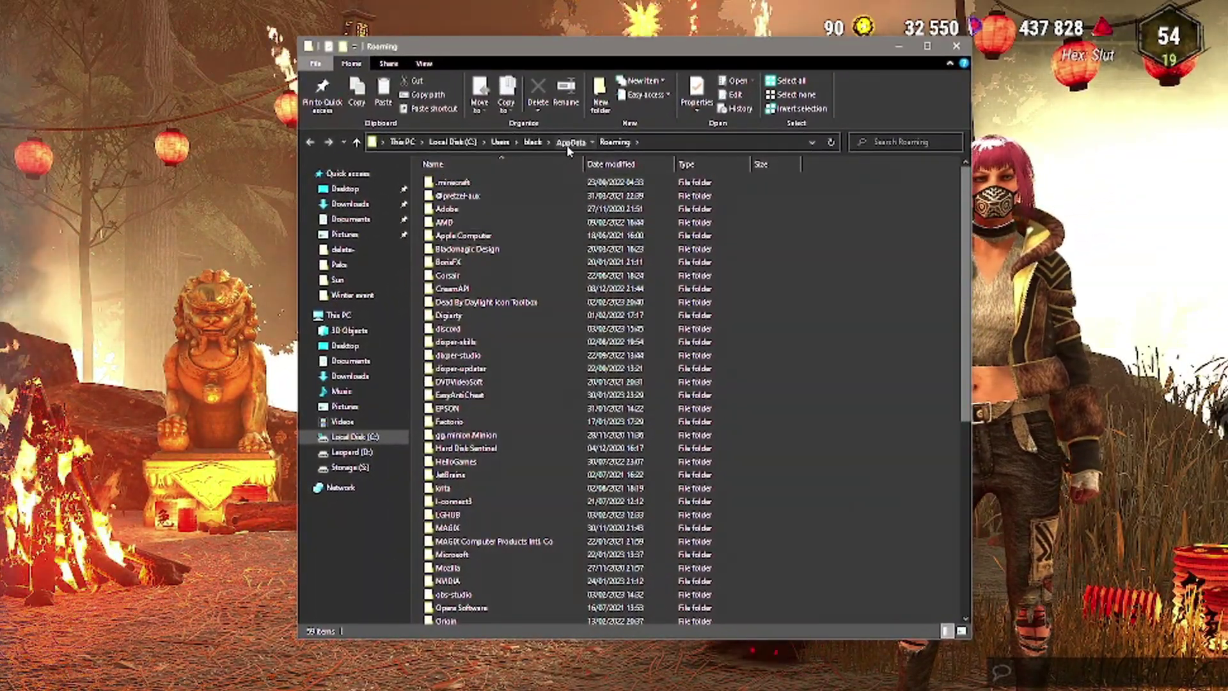
Step: Go to the AppData folder and open Local\DeadByDaylight\Saved\Config\WindowsNoEditor
left_click(568, 143)
double_click(455, 182)
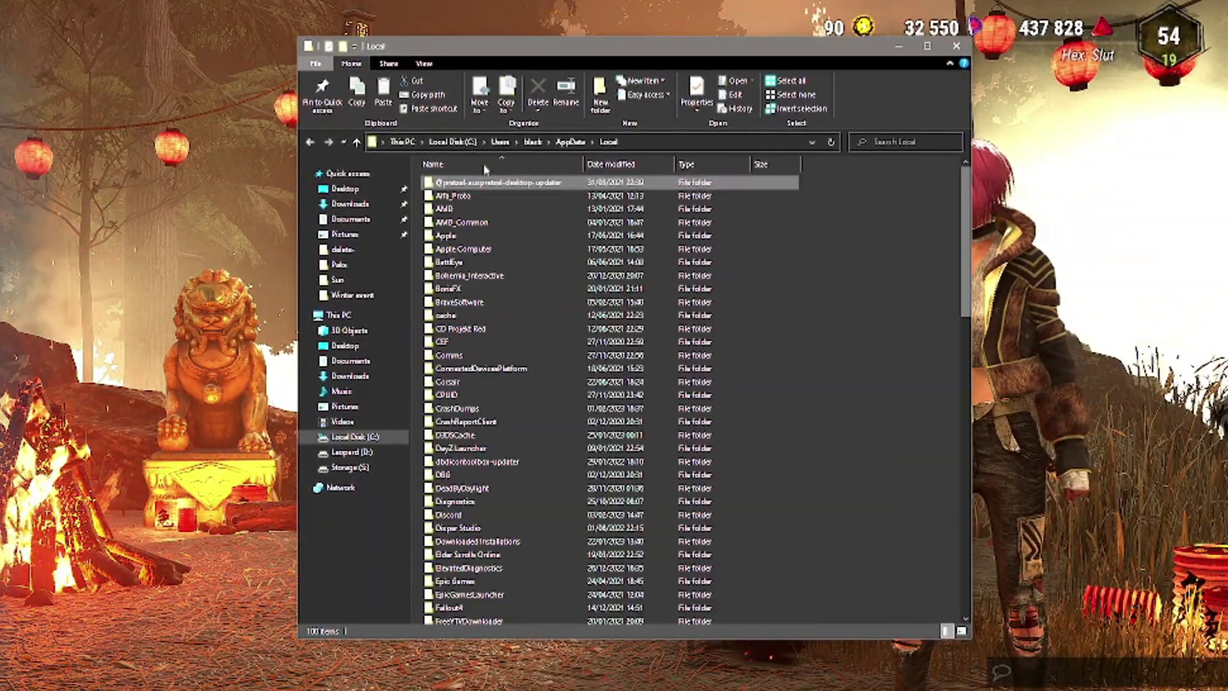
scroll(484, 370, "down", 2)
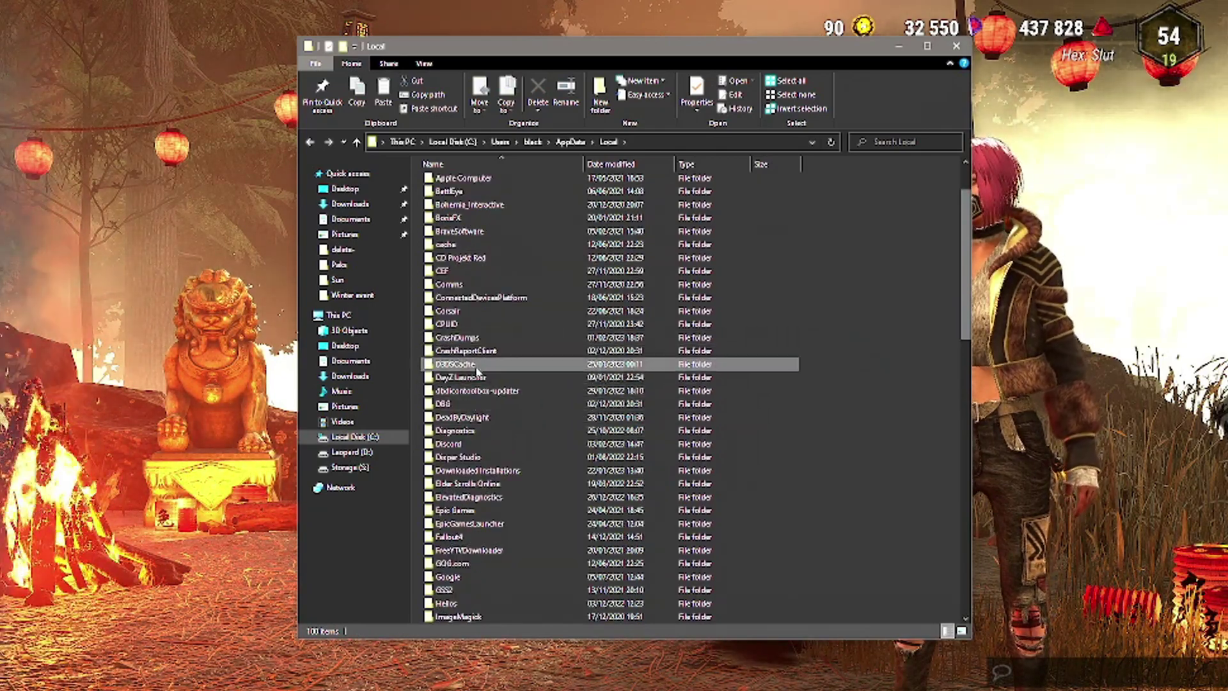
double_click(473, 417)
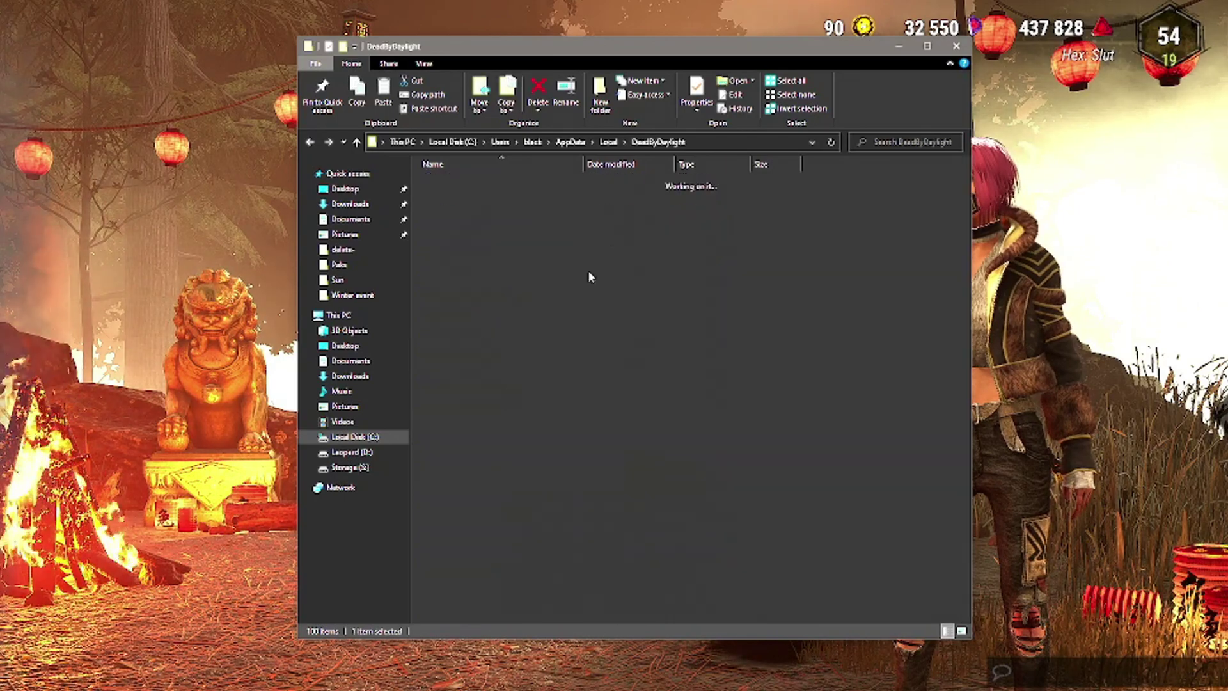
double_click(501, 194)
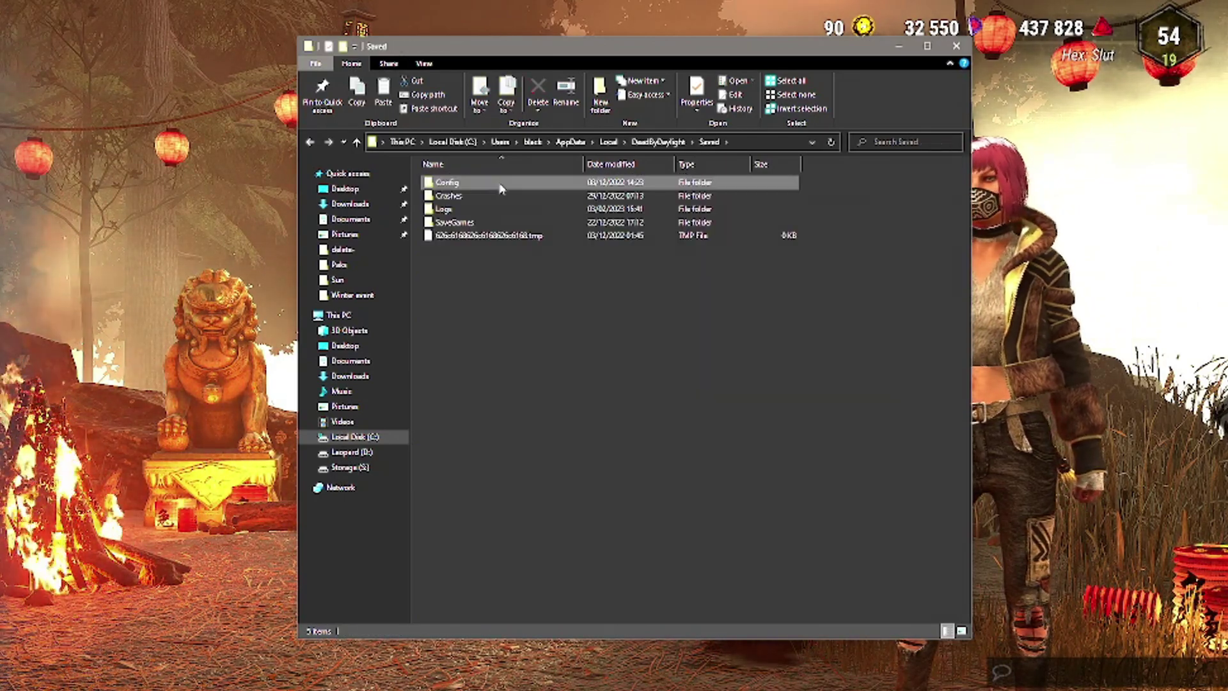
double_click(501, 186)
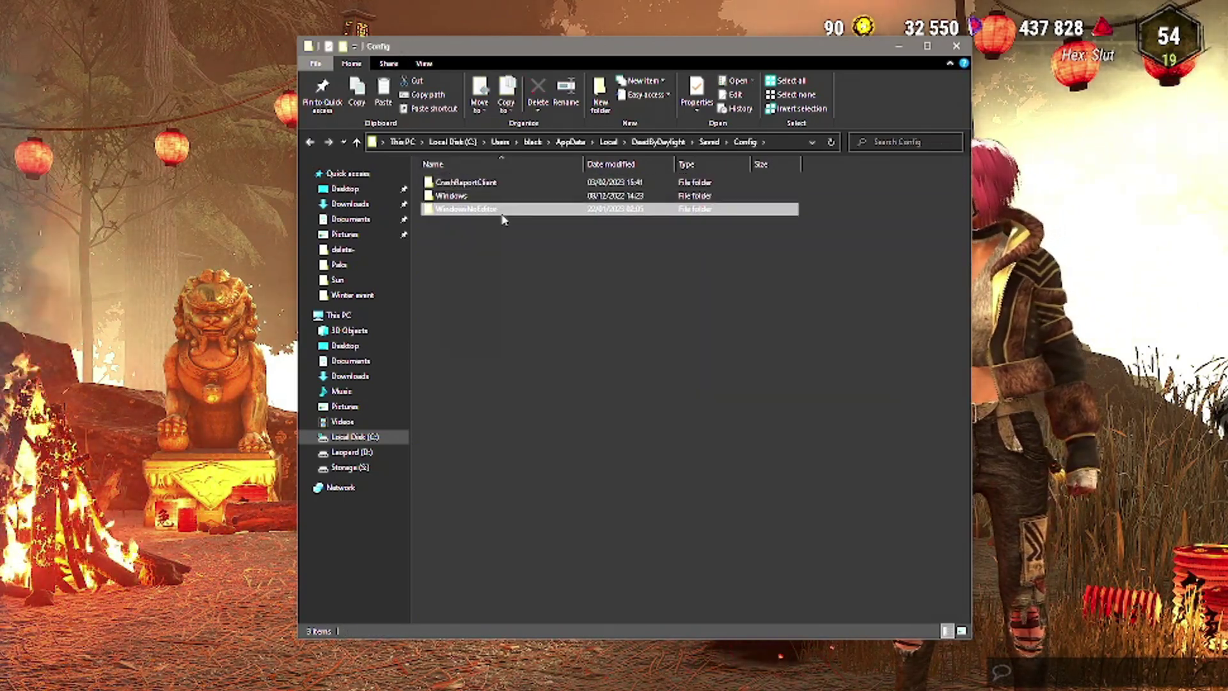
double_click(499, 211)
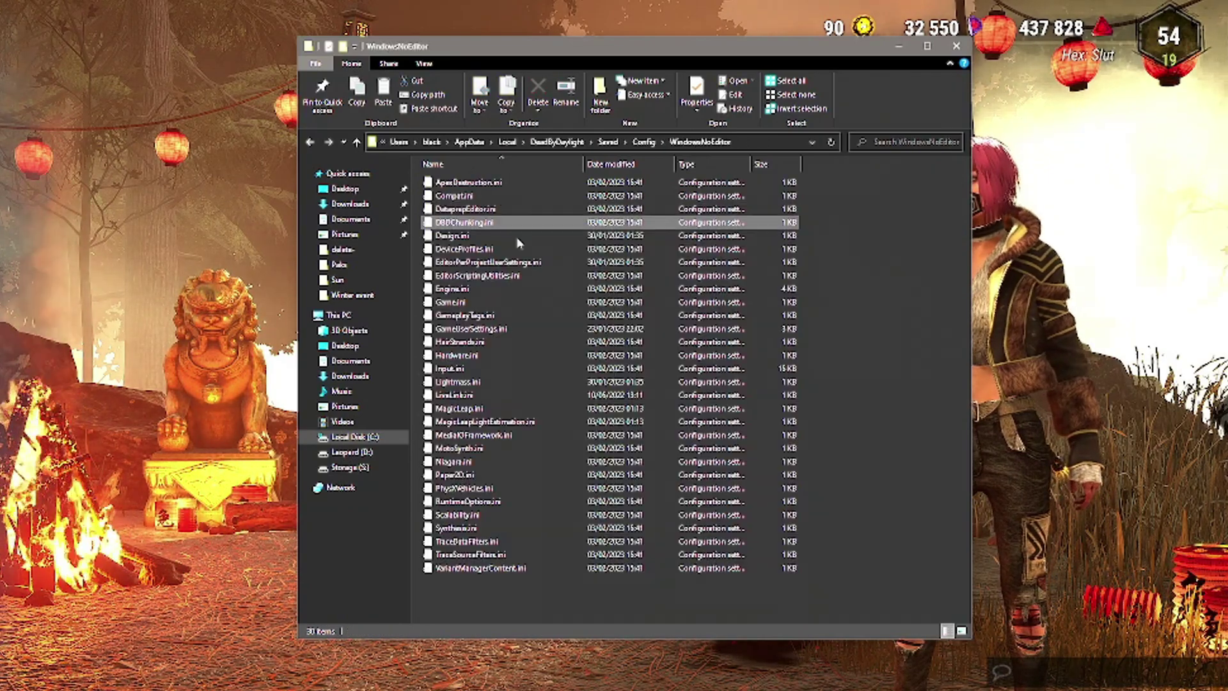
Step: Clear the Read-only attribute of GameUserSettings.ini and apply the change
right_click(507, 375)
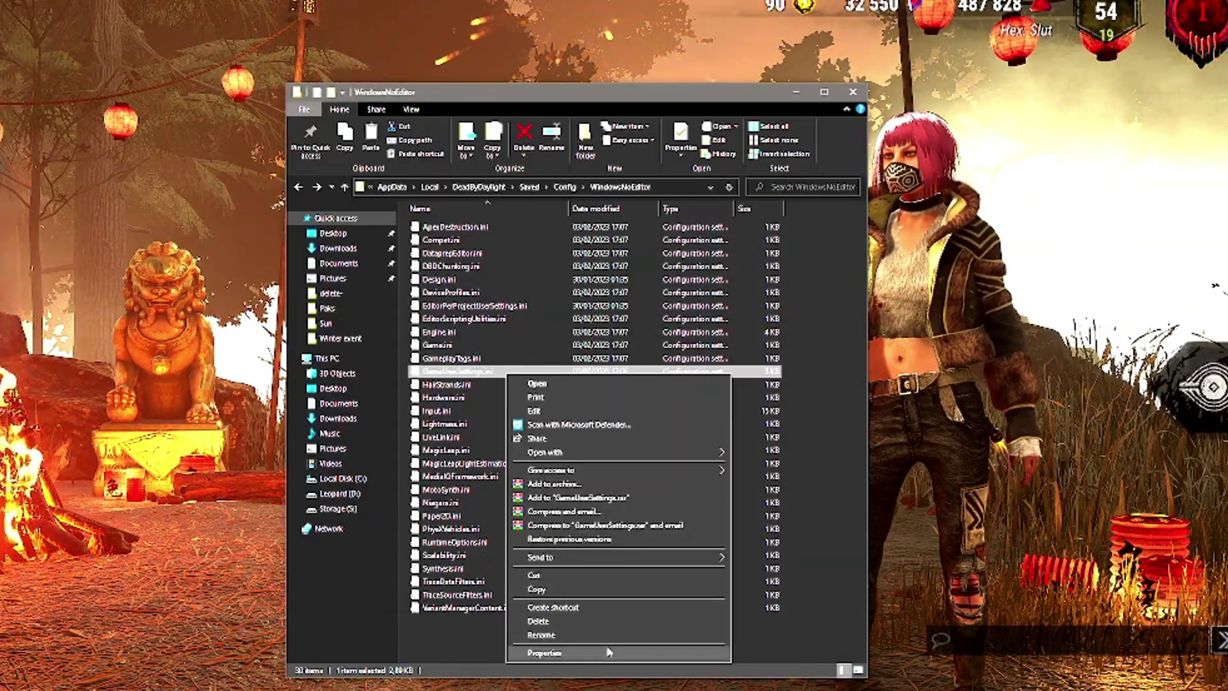
left_click(633, 653)
left_click(574, 611)
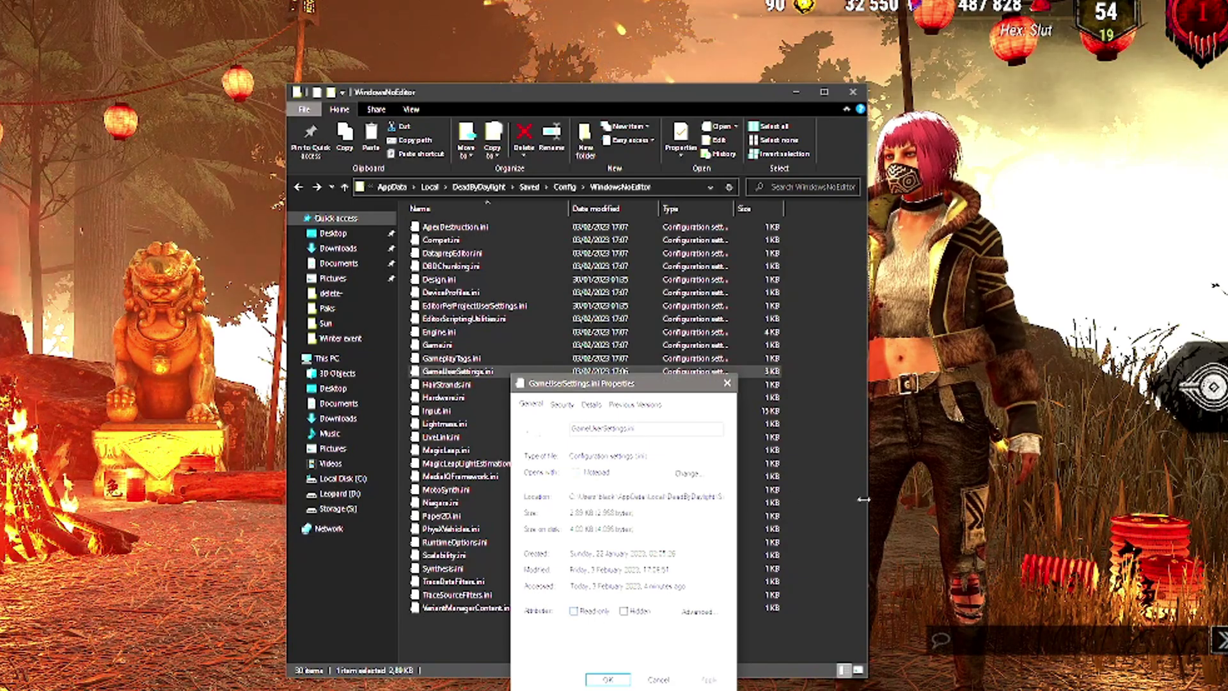
left_click(710, 680)
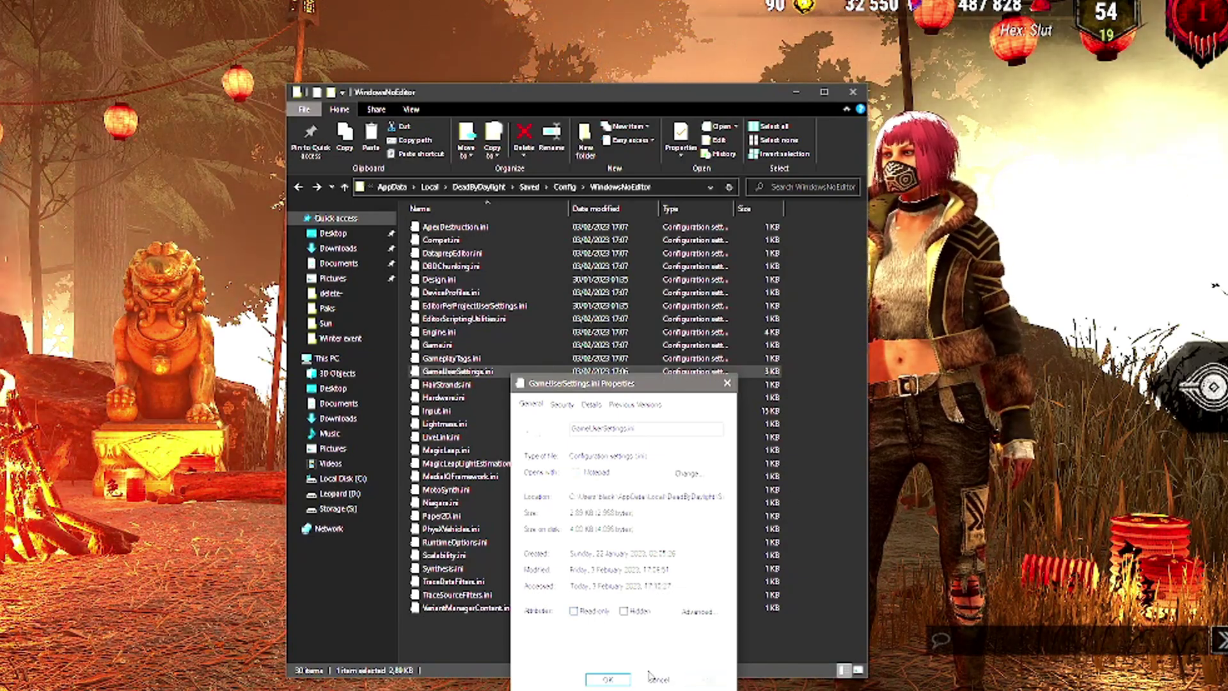
left_click(608, 680)
Step: Open GameUserSettings.ini, check its bUseVSync and FrameRateLimit lines, and save and close the file
double_click(474, 371)
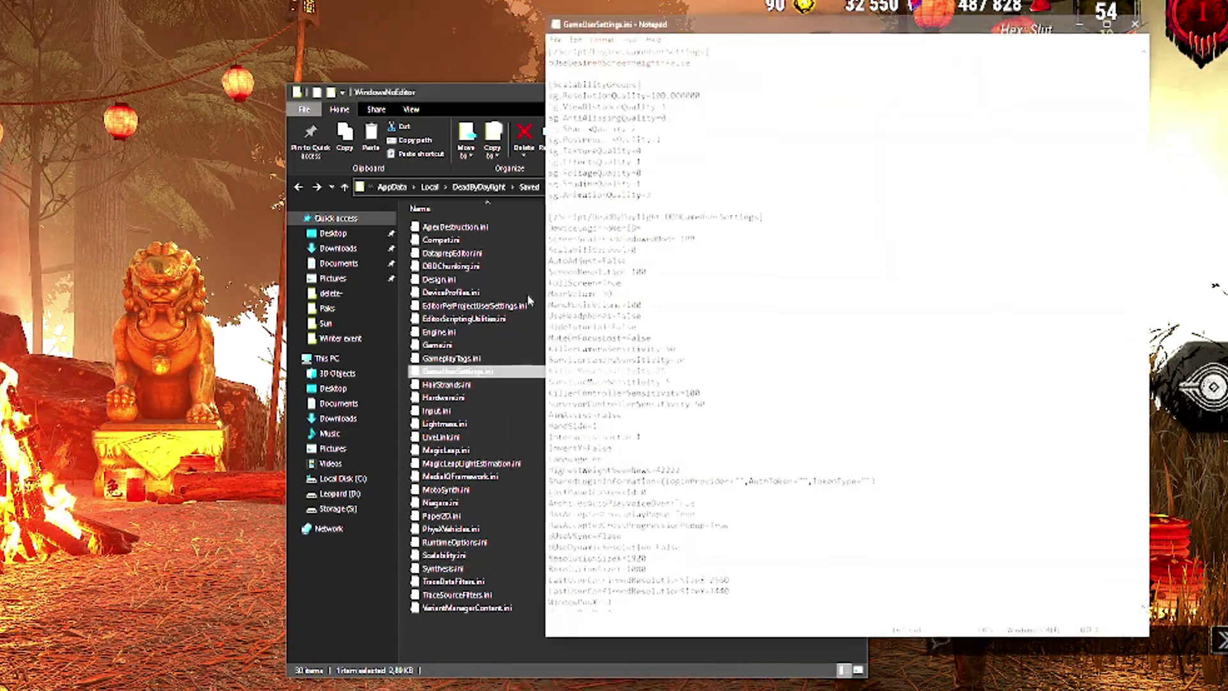
scroll(721, 382, "down", 6)
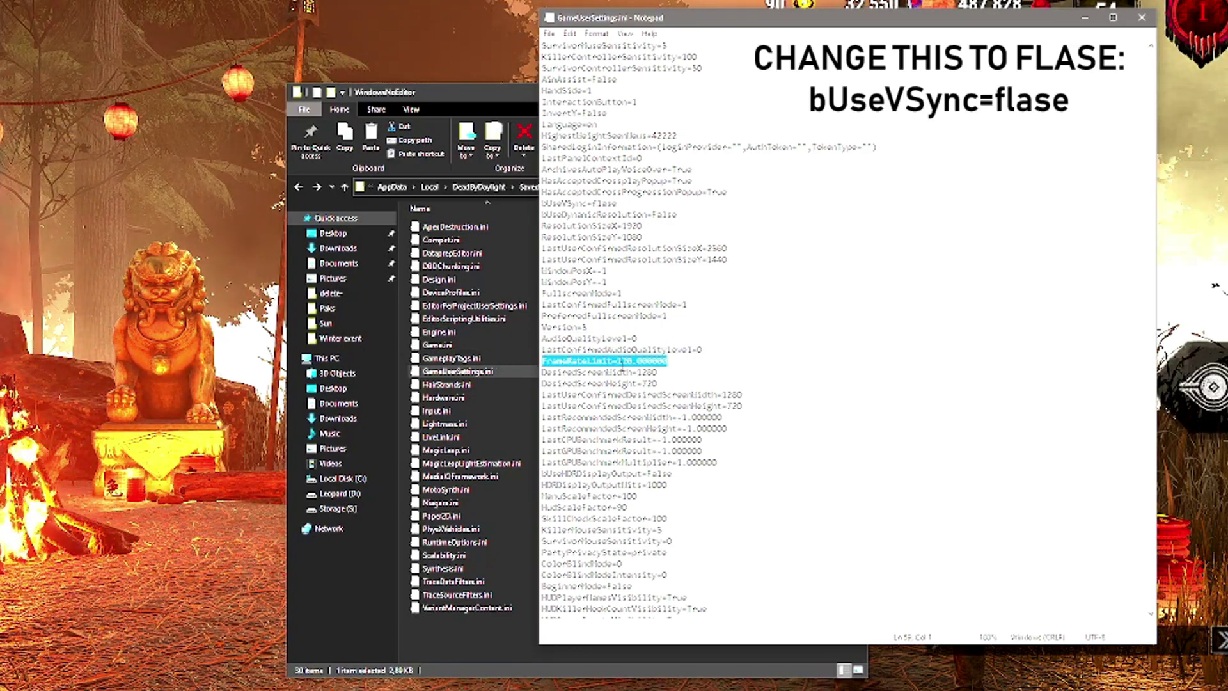
scroll(717, 367, "up", 2)
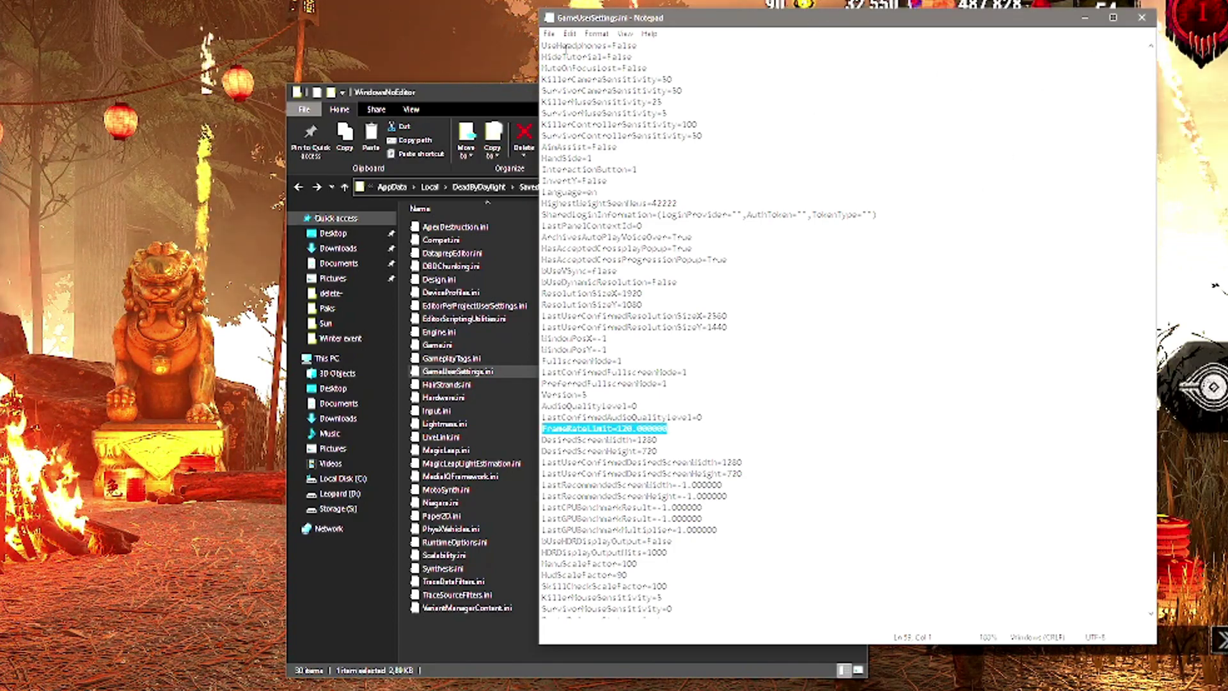
left_click(549, 33)
left_click(595, 89)
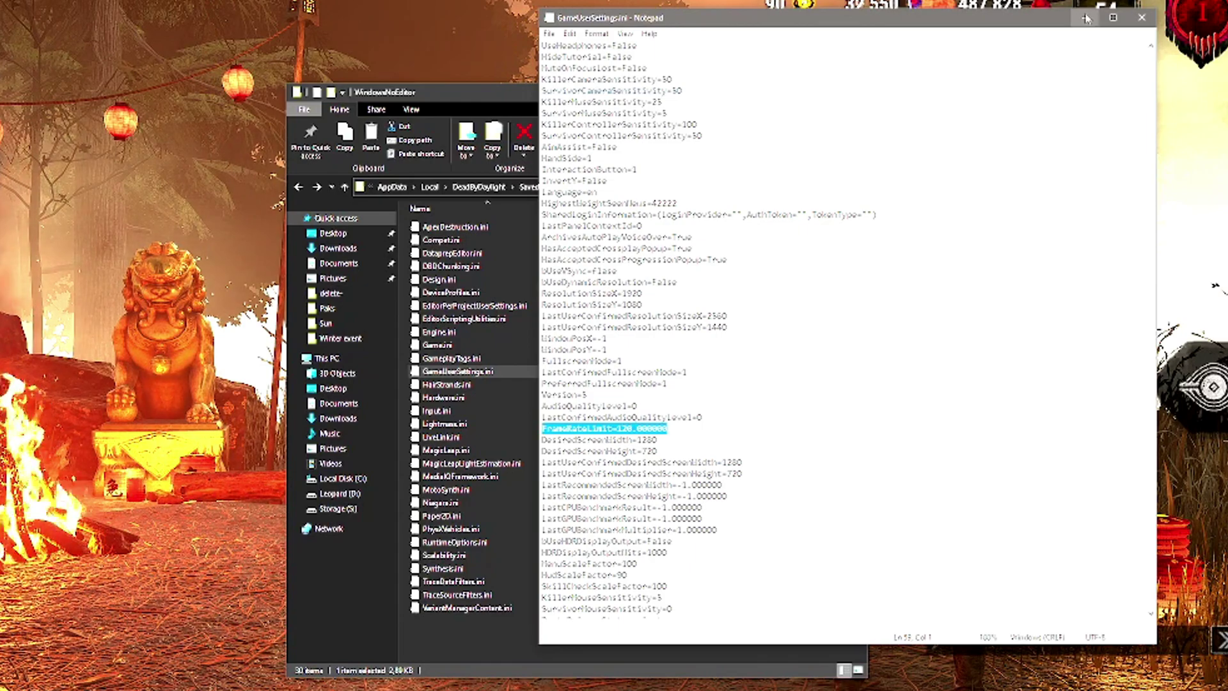
left_click(1143, 18)
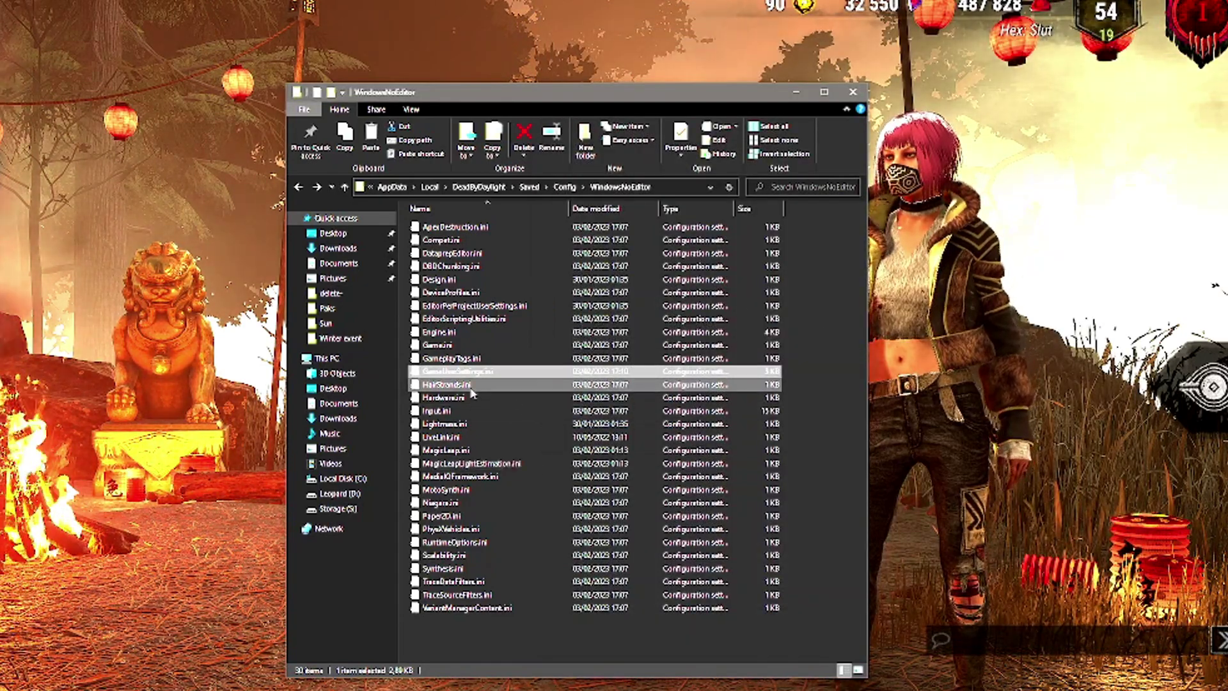
Step: Set the Read-only attribute of GameUserSettings.ini and apply it
left_click(470, 384)
right_click(470, 383)
right_click(460, 371)
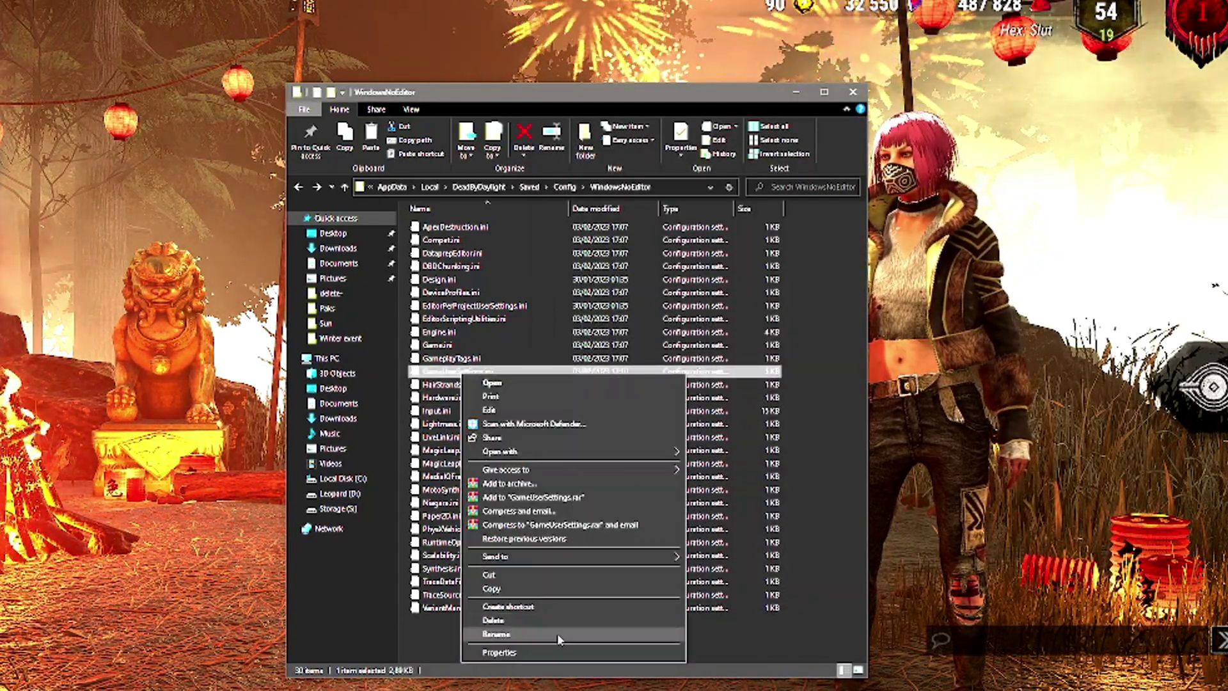
left_click(543, 654)
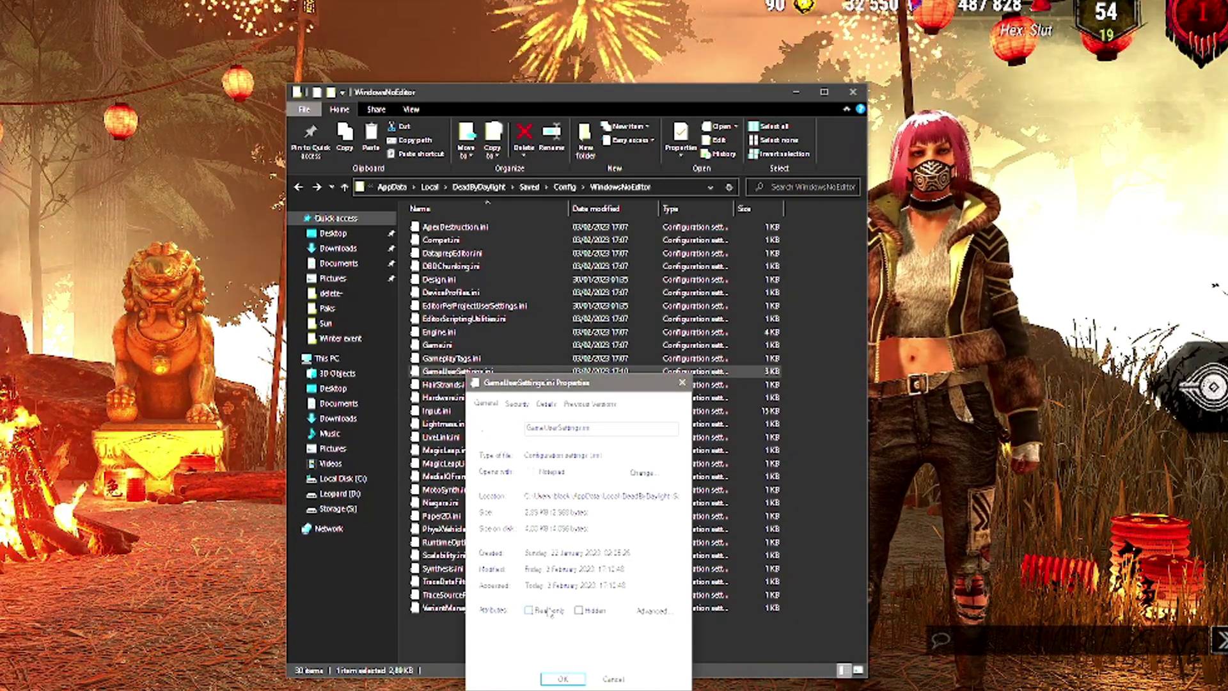
left_click(682, 678)
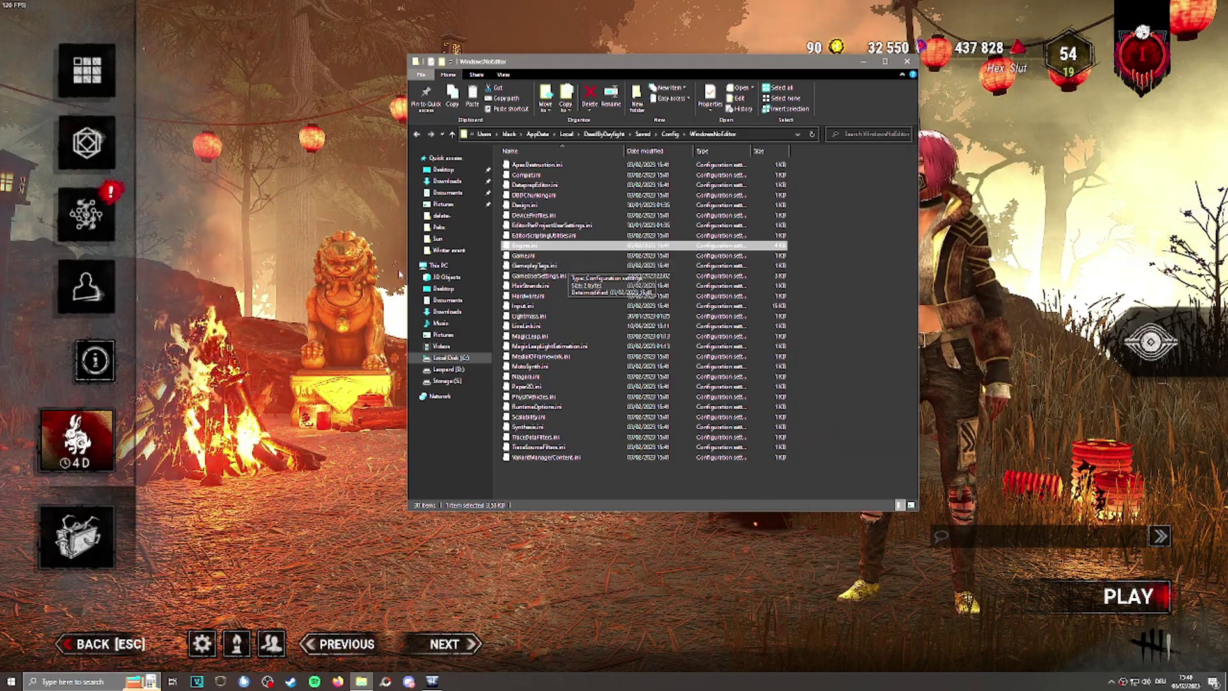
Step: Switch to Steam and open the properties of Dead by Daylight from the game library
key("alt+Tab")
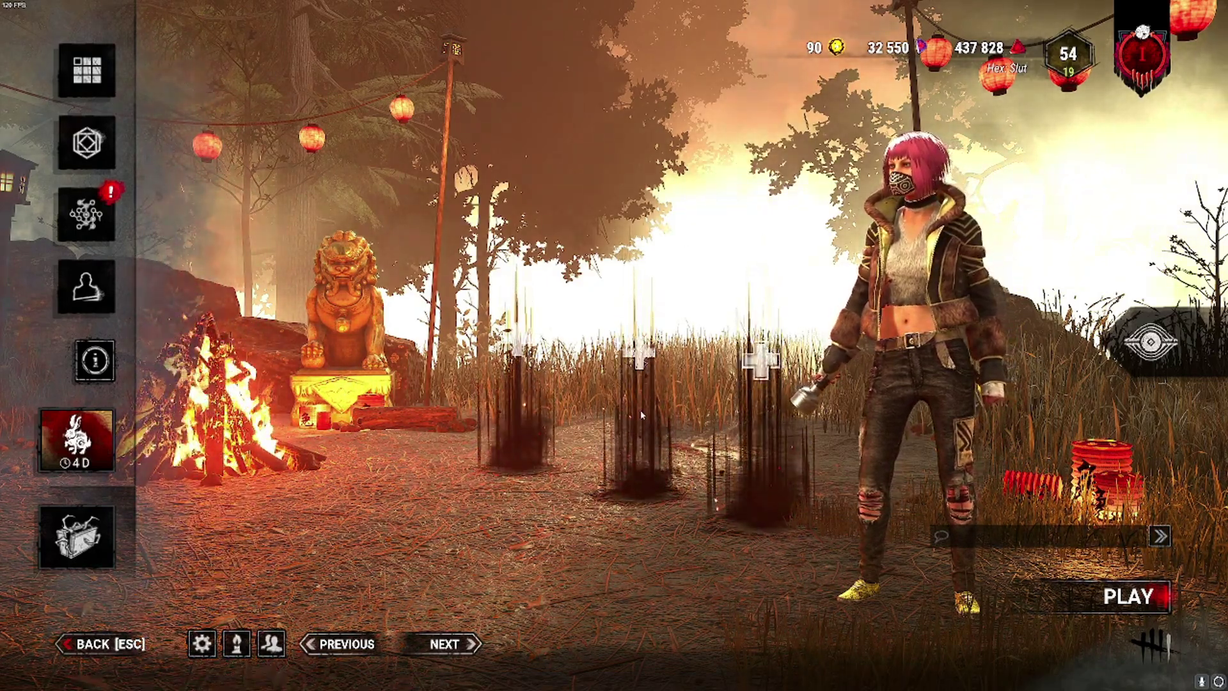
key("super")
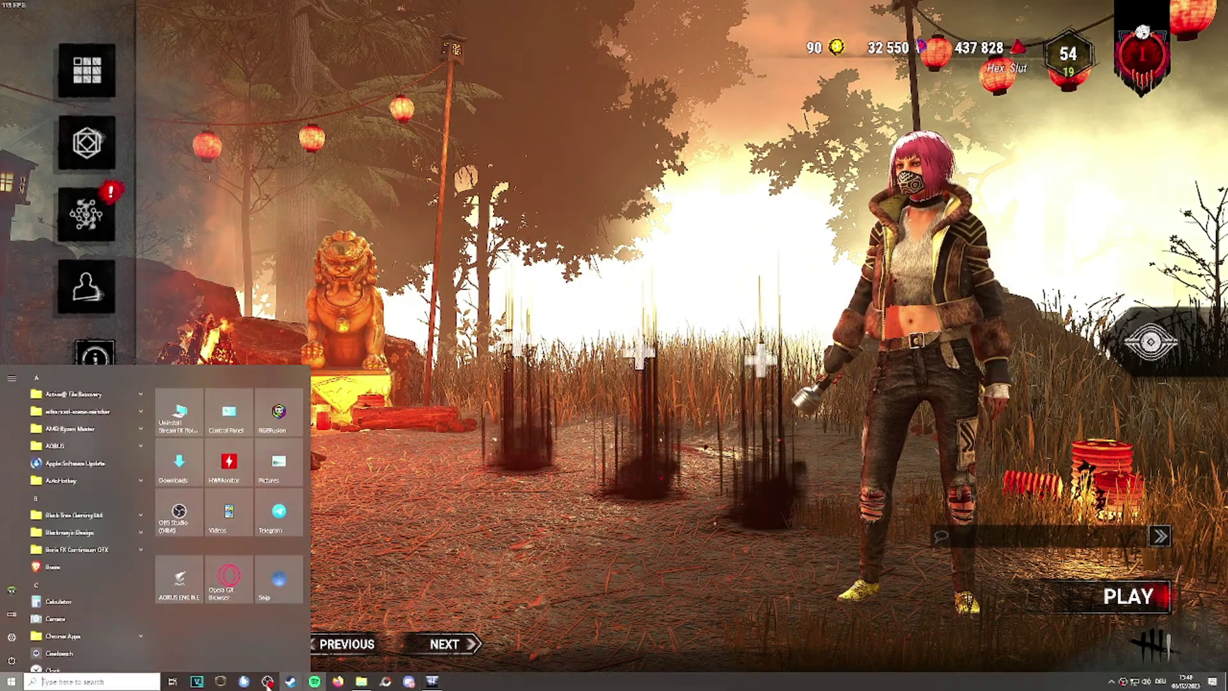
left_click(291, 681)
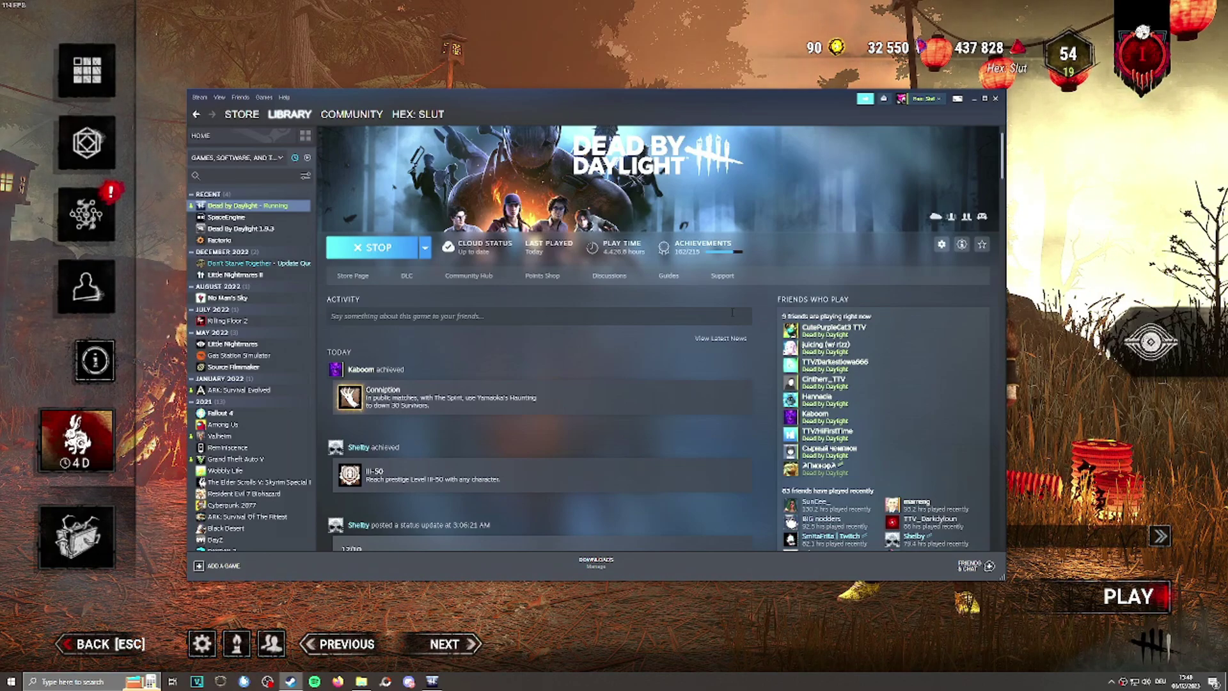
right_click(253, 205)
right_click(221, 208)
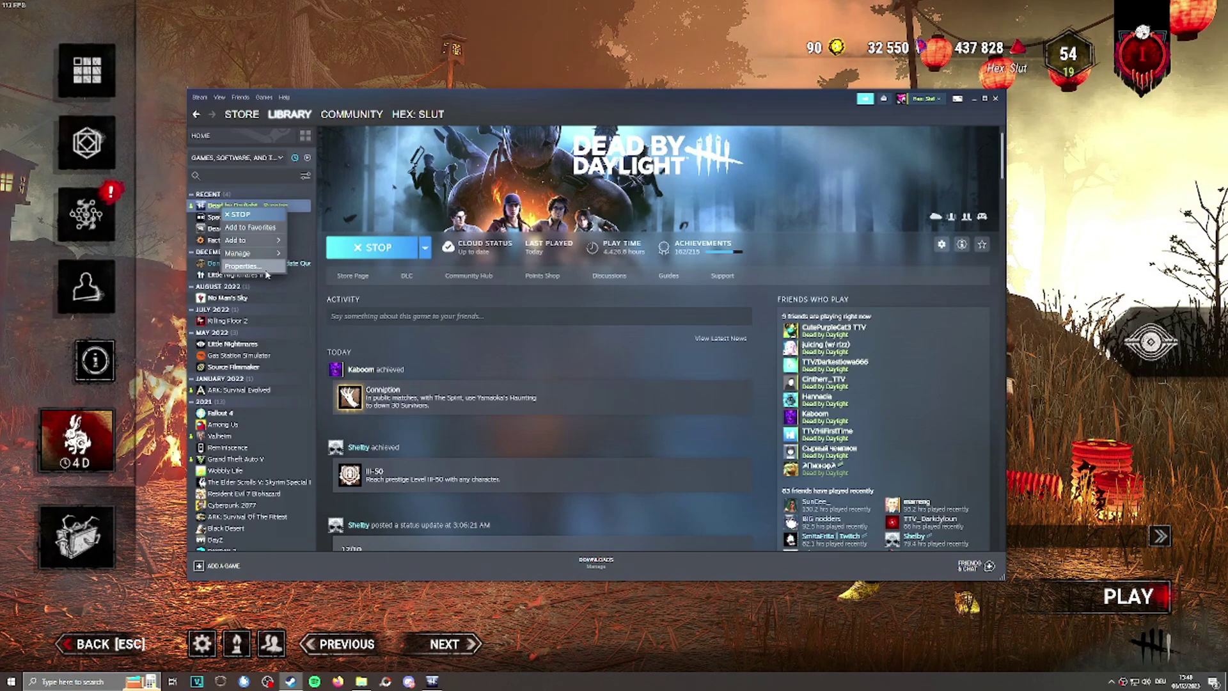
right_click(225, 206)
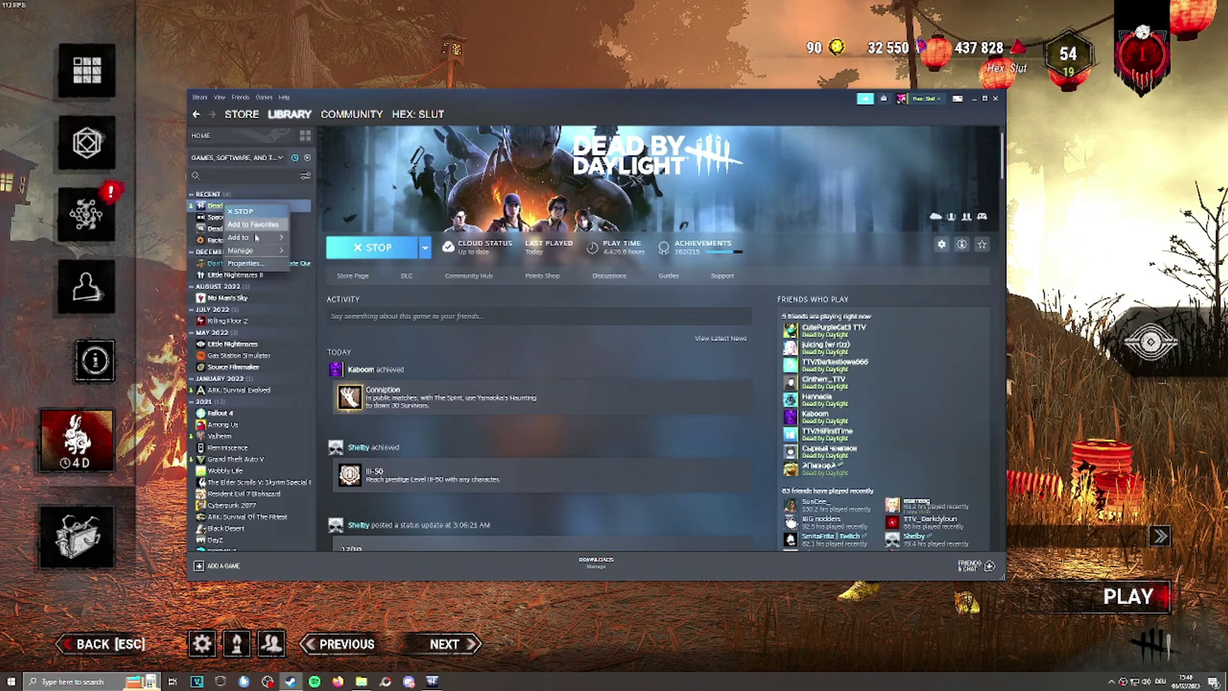
left_click(251, 265)
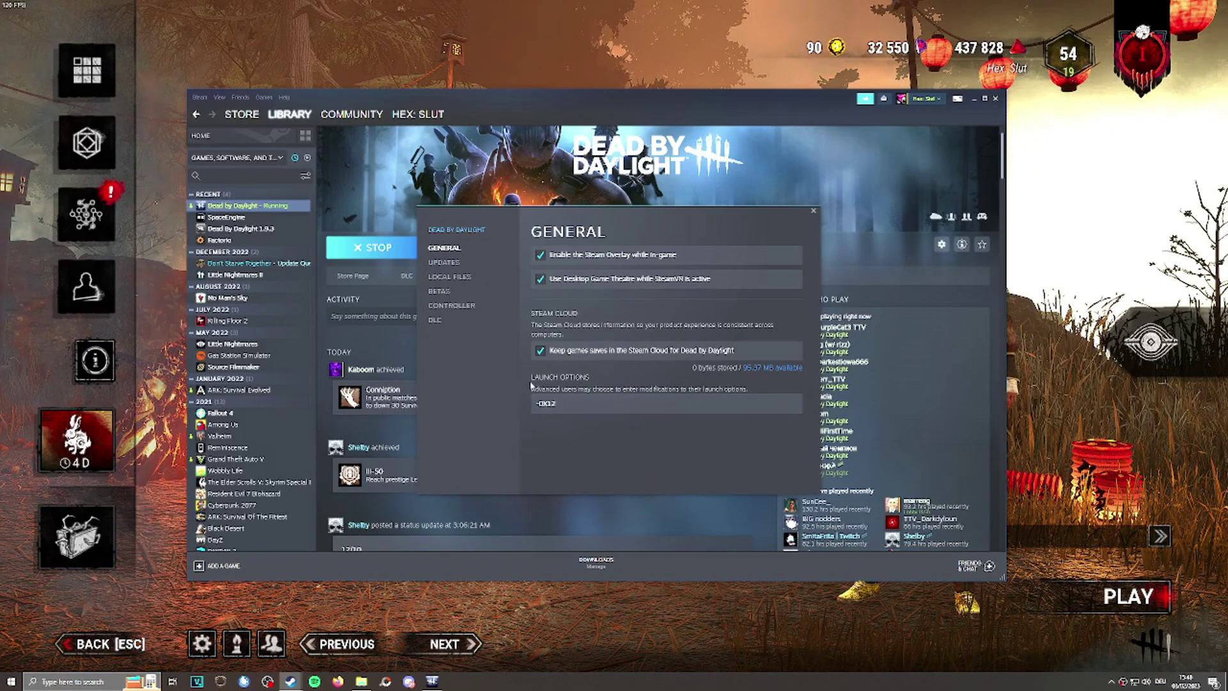
Step: Check the launch options in the General properties of Dead by Daylight and close the properties
left_click_drag(534, 403, 596, 440)
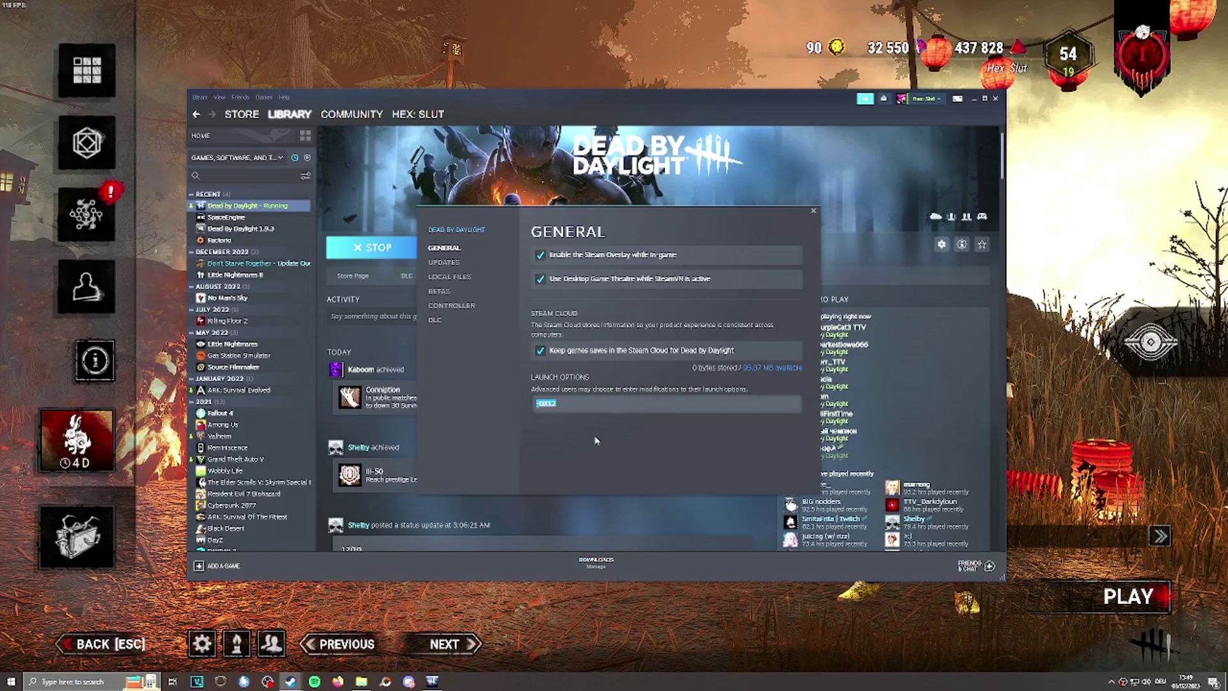
left_click(571, 408)
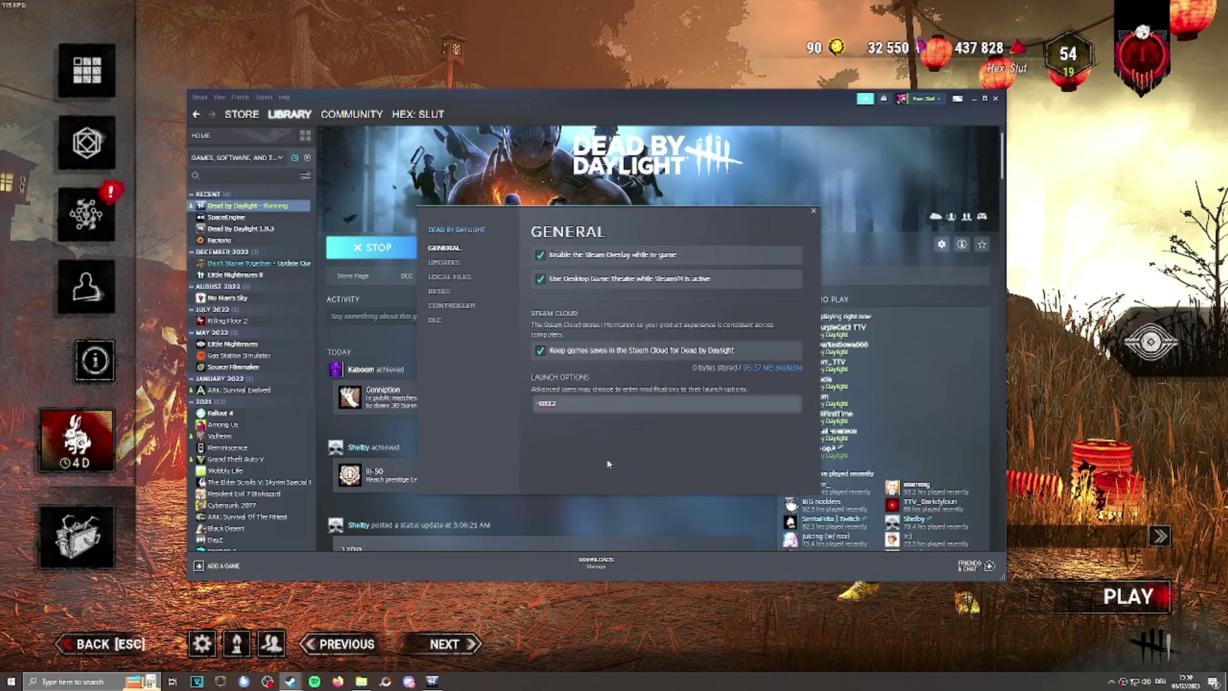
left_click(814, 211)
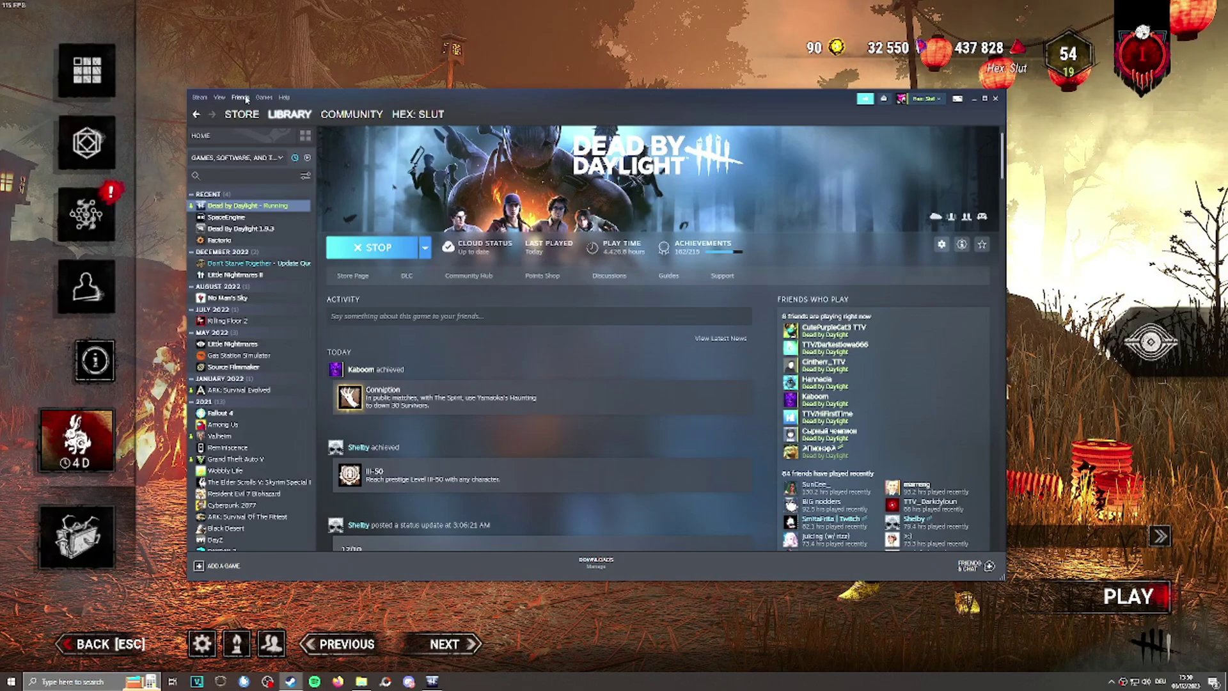
Step: Check the in-game FPS counter options in Steam's In-Game settings and close the settings
left_click(199, 97)
left_click(211, 171)
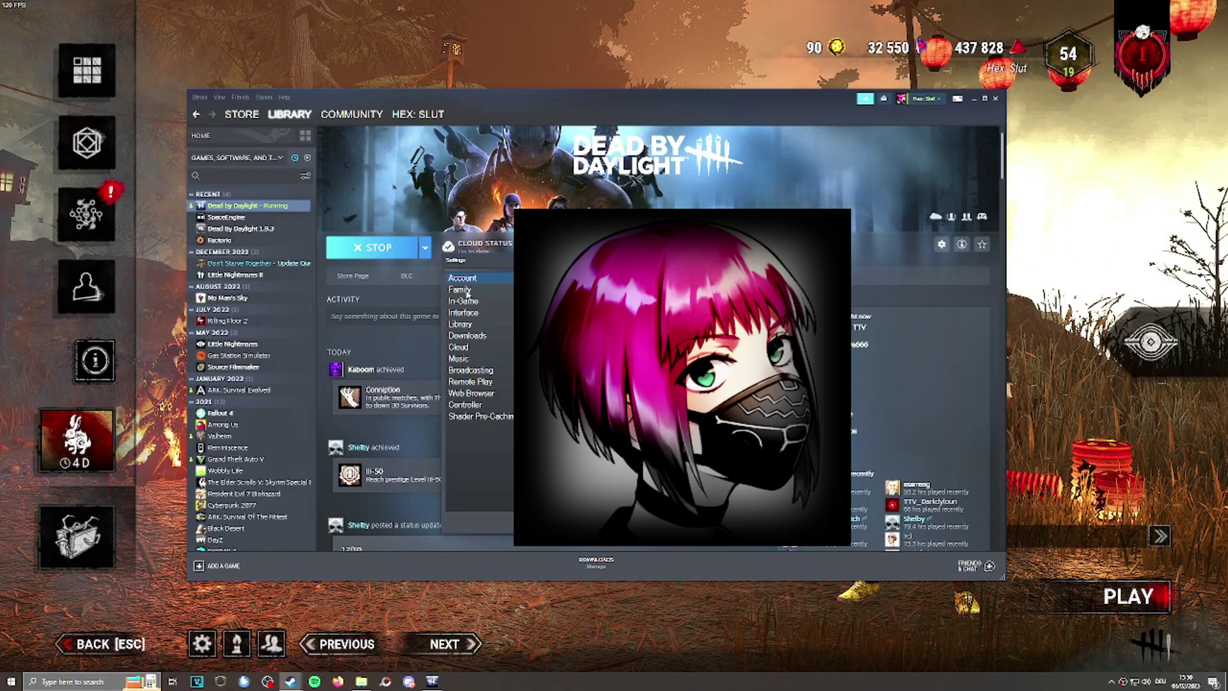
left_click(466, 313)
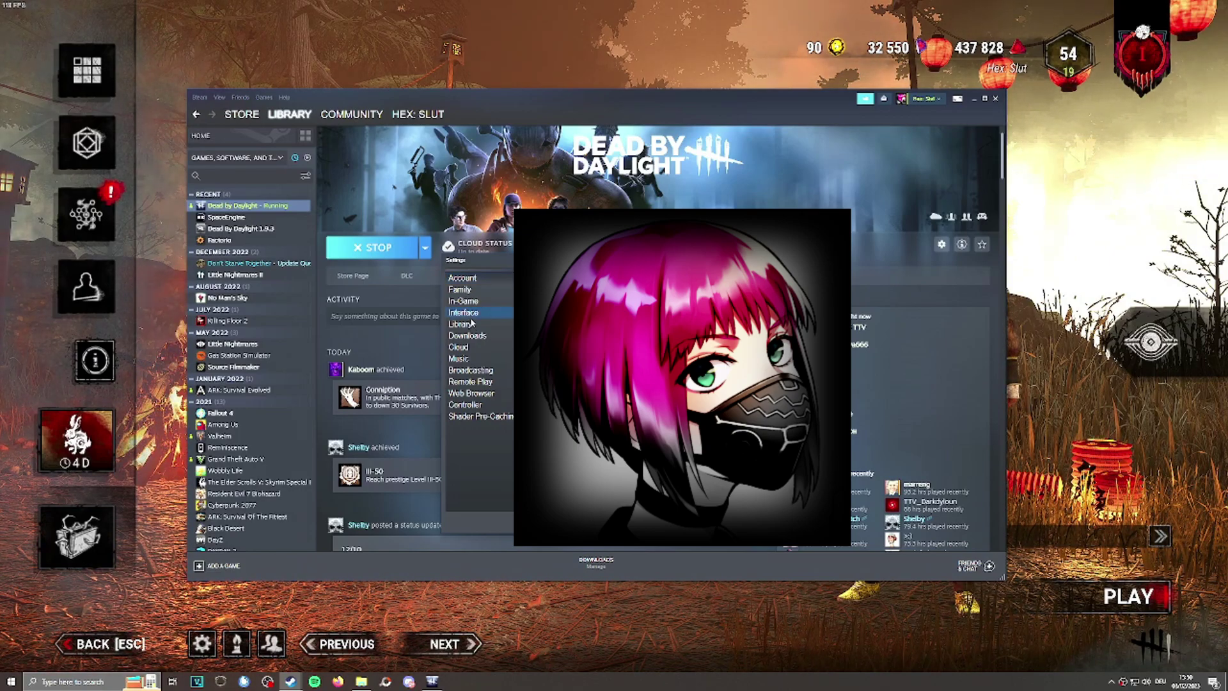
left_click(463, 300)
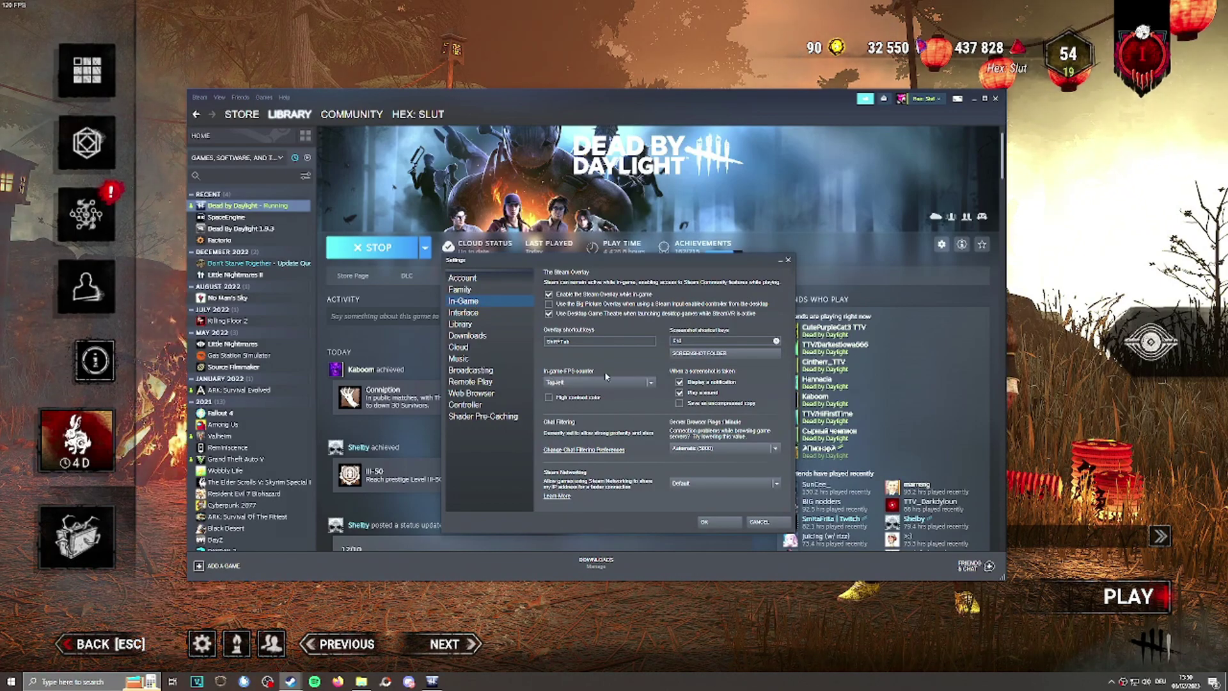
left_click(563, 381)
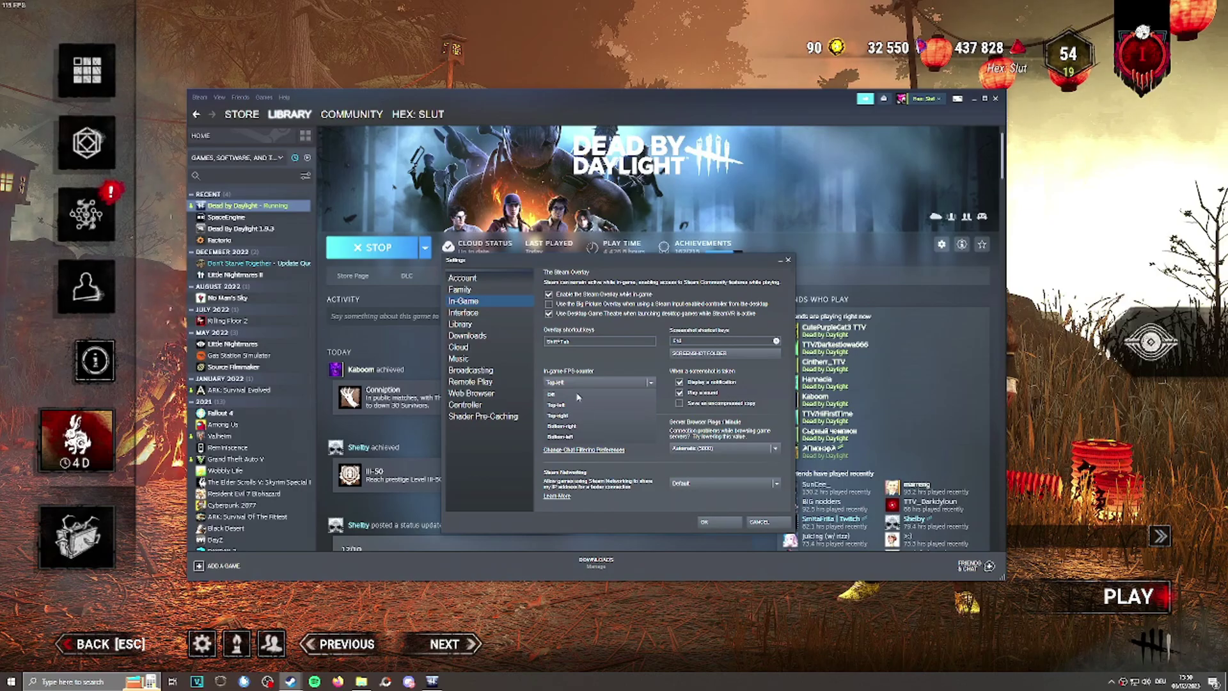
left_click(583, 382)
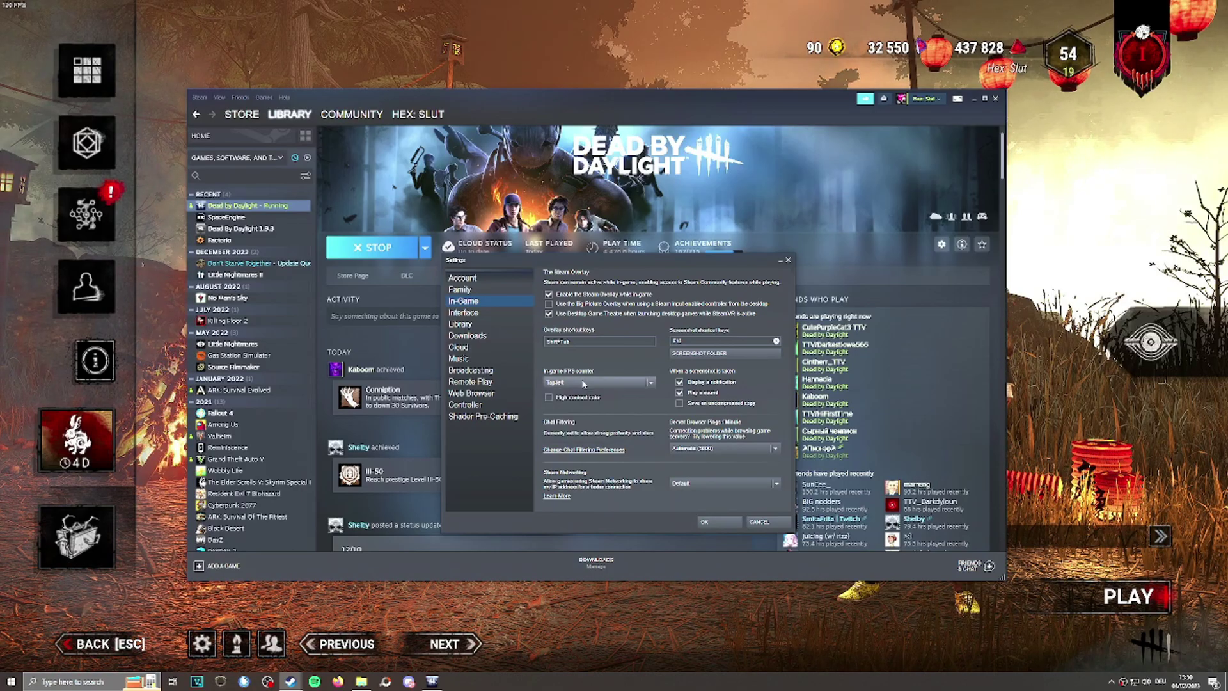
left_click(788, 260)
Step: Return to Dead by Daylight and review the Quality options in its Graphics settings, leaving the selection on Low
key("shift+Tab")
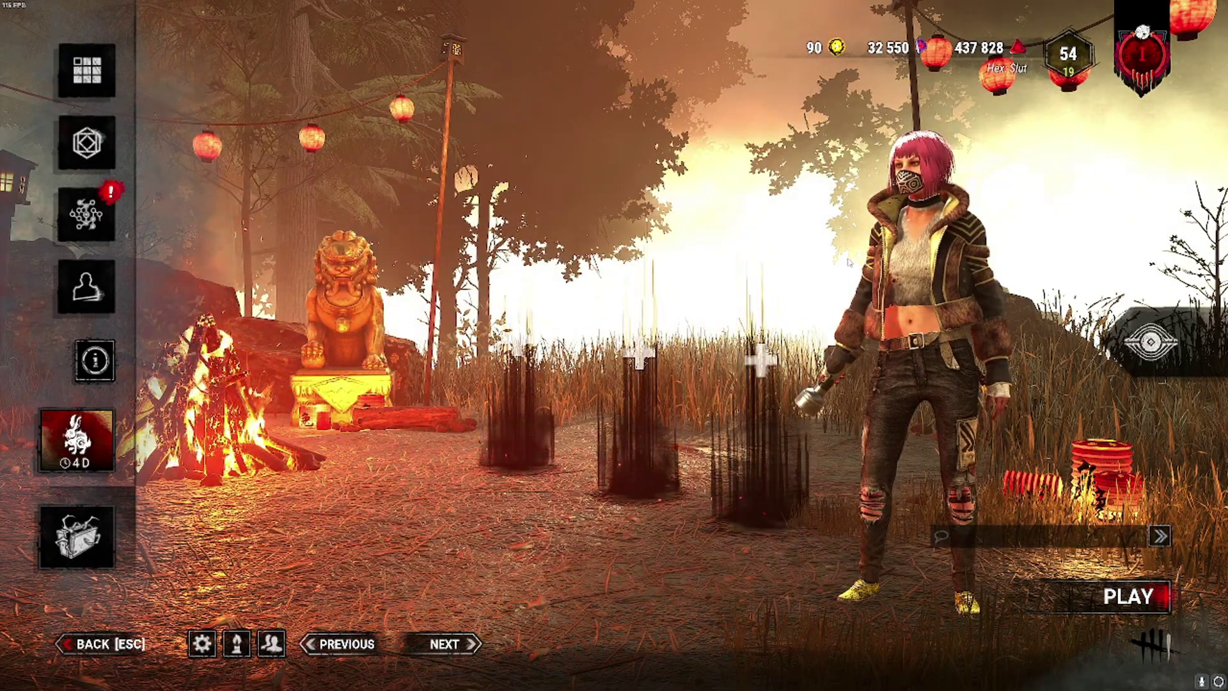
key("Escape")
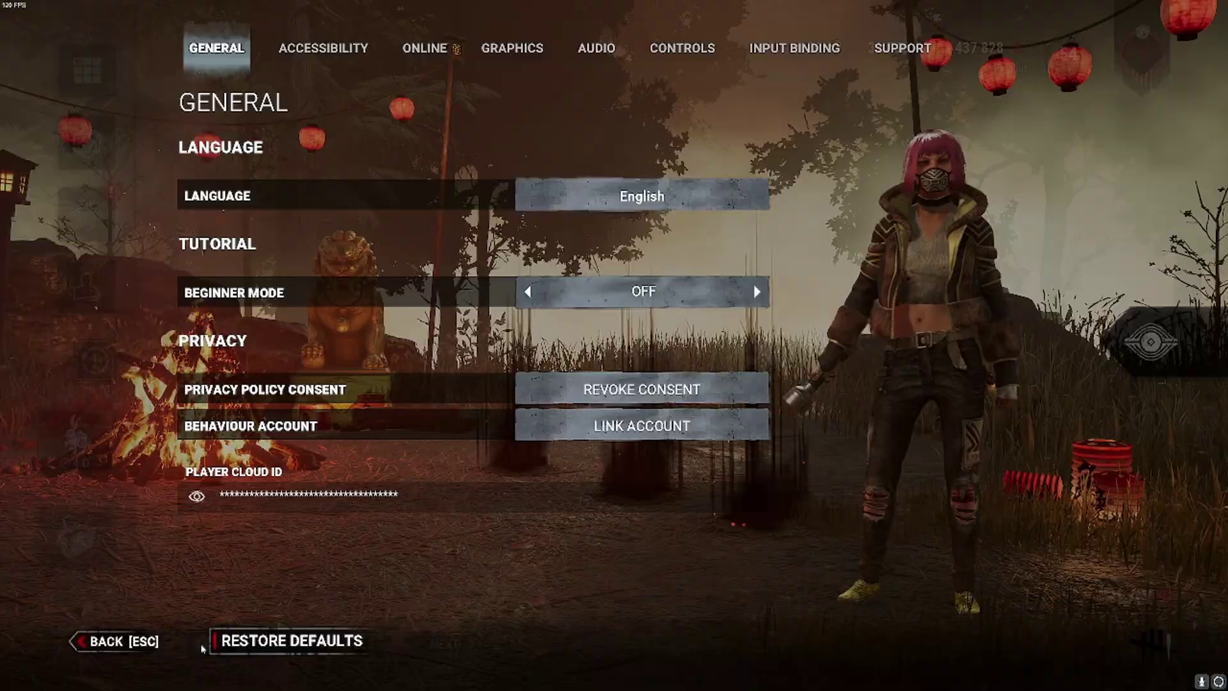
left_click(512, 48)
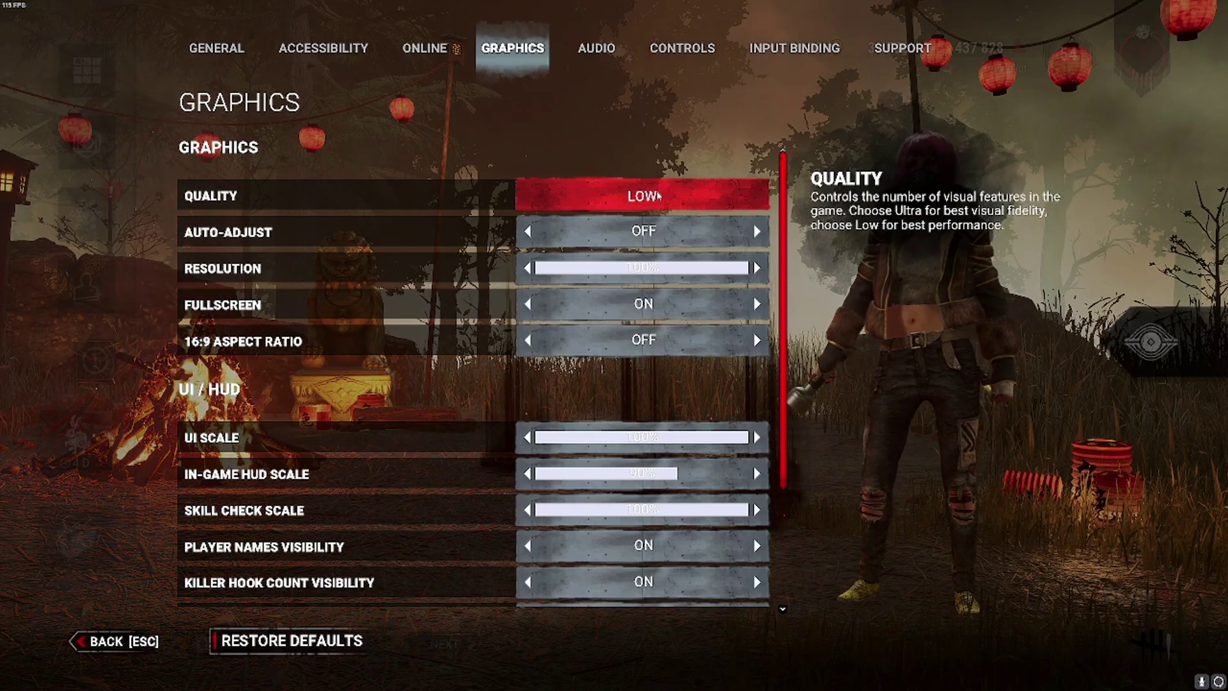
left_click(659, 195)
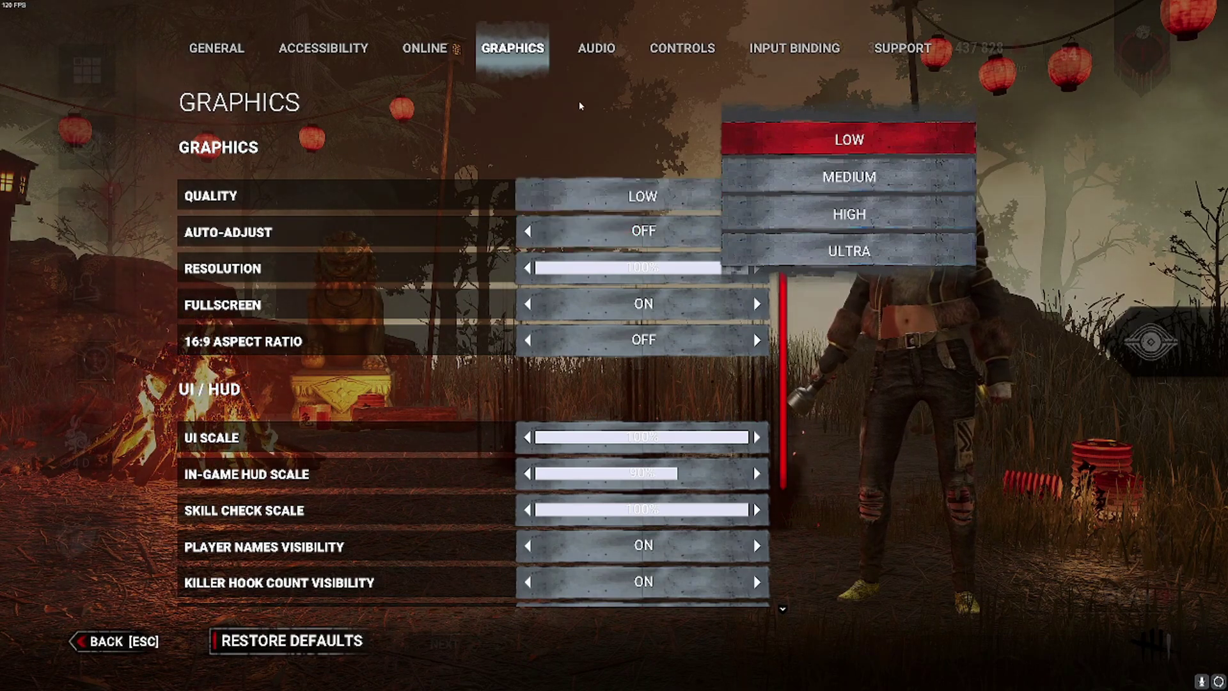
left_click(643, 196)
left_click(646, 203)
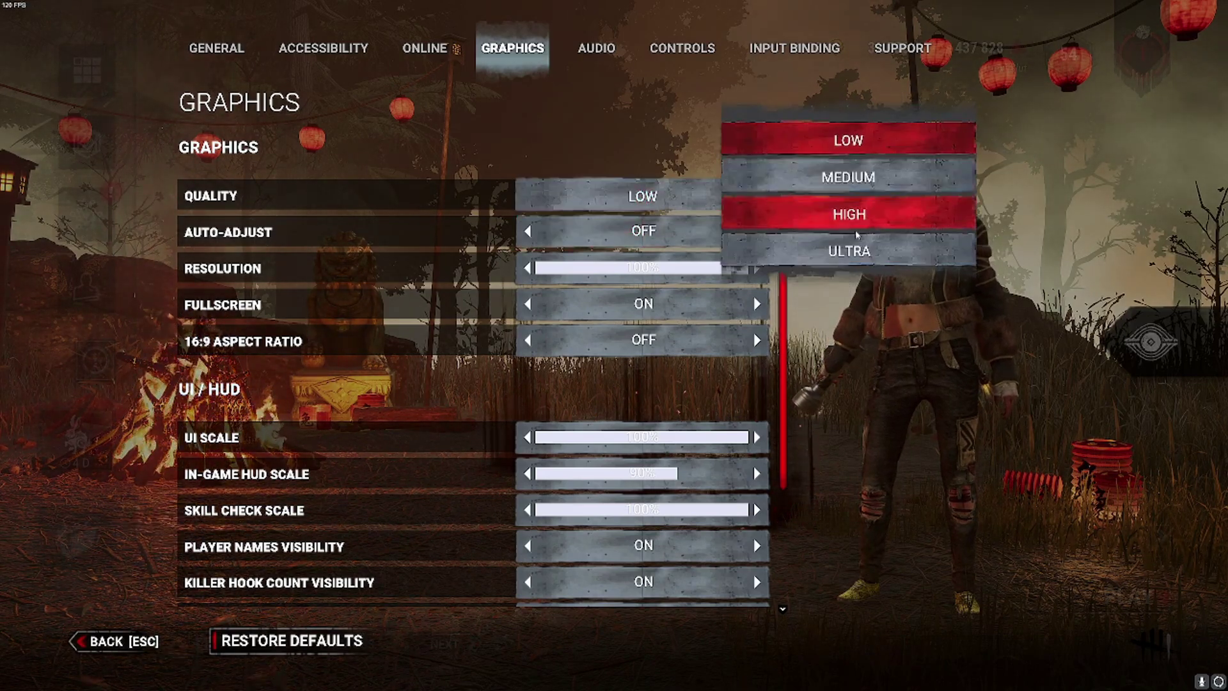
left_click(578, 75)
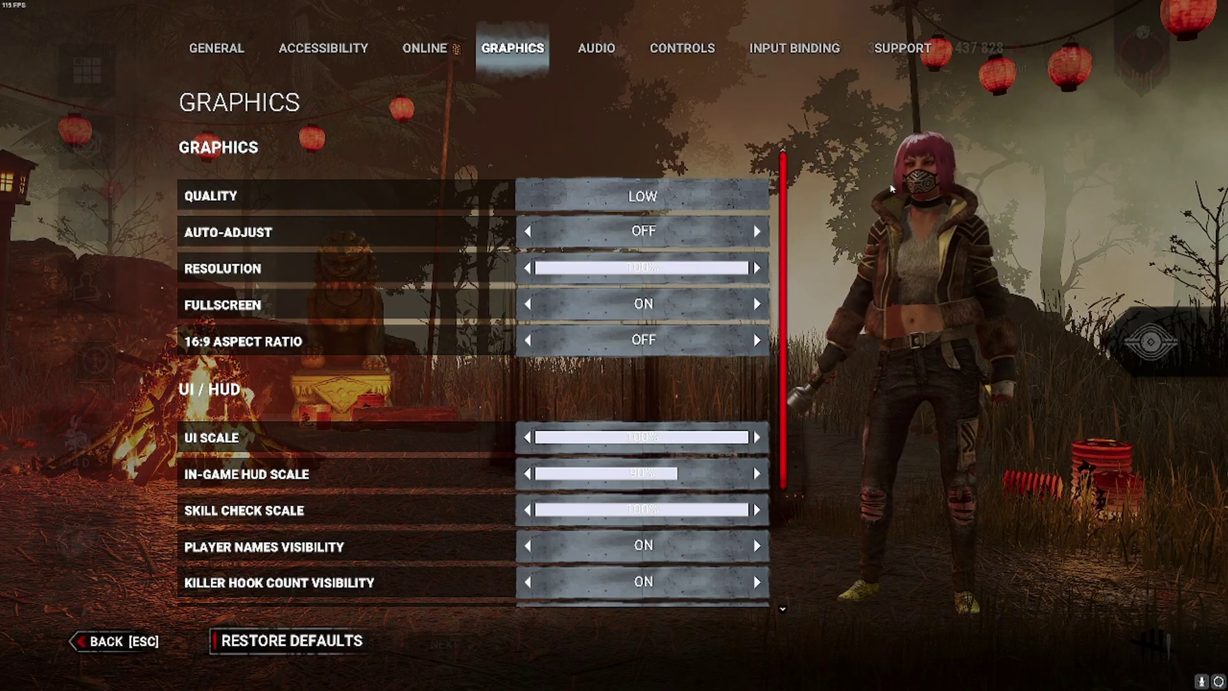
Step: Switch to File Explorer and open GameUserSettings.ini for editing in Notepad
key("super")
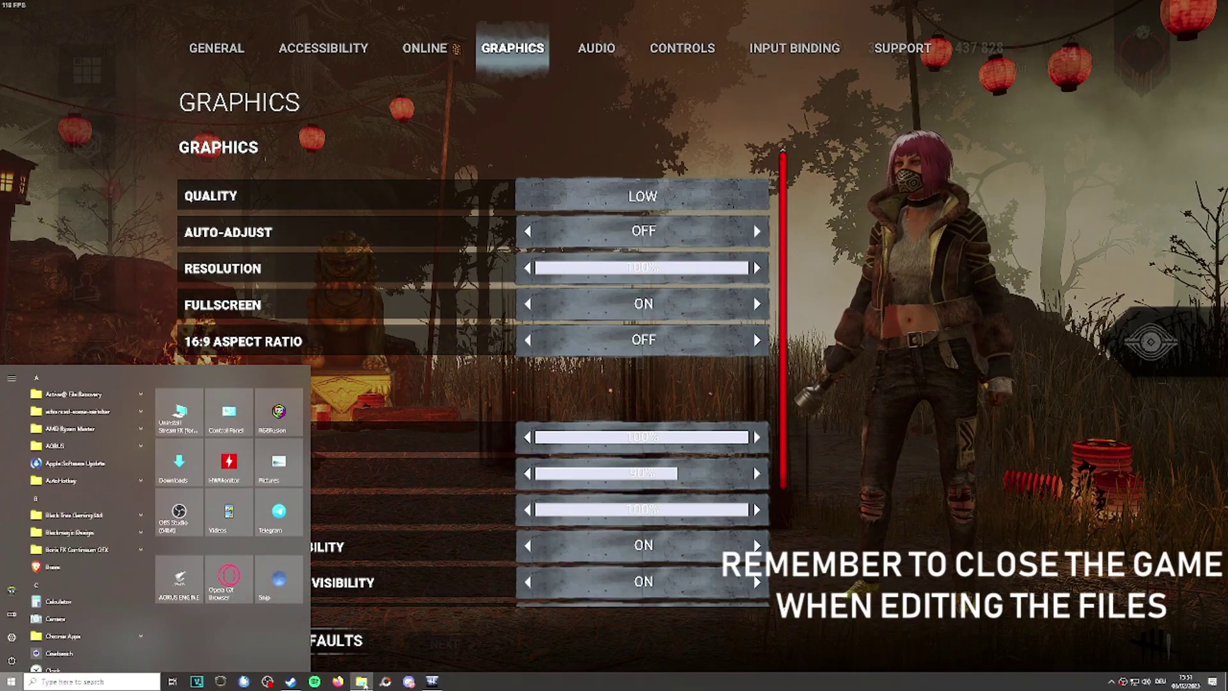
left_click(361, 681)
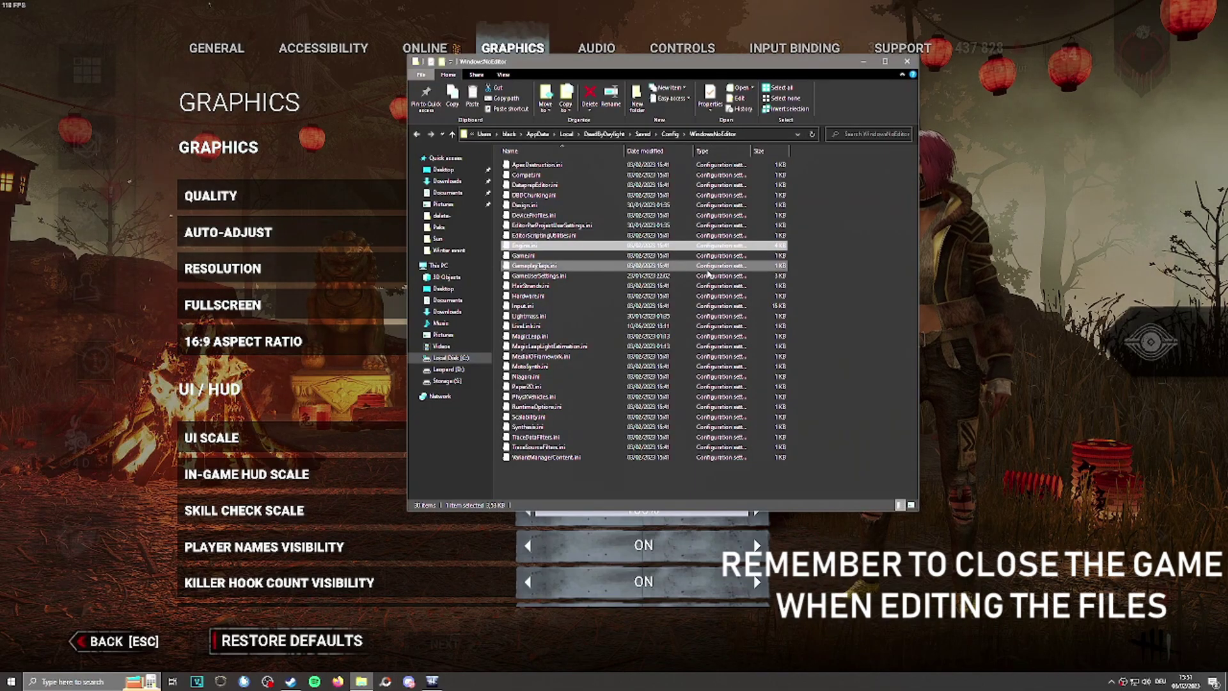
left_click(541, 275)
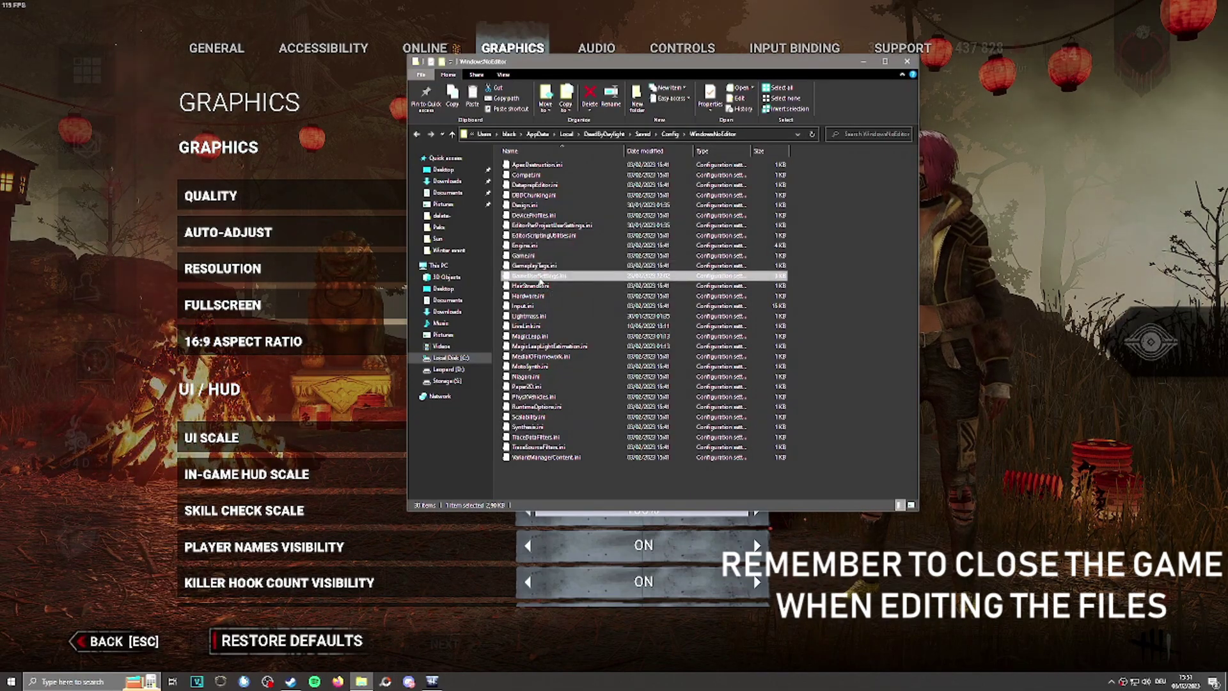
right_click(541, 280)
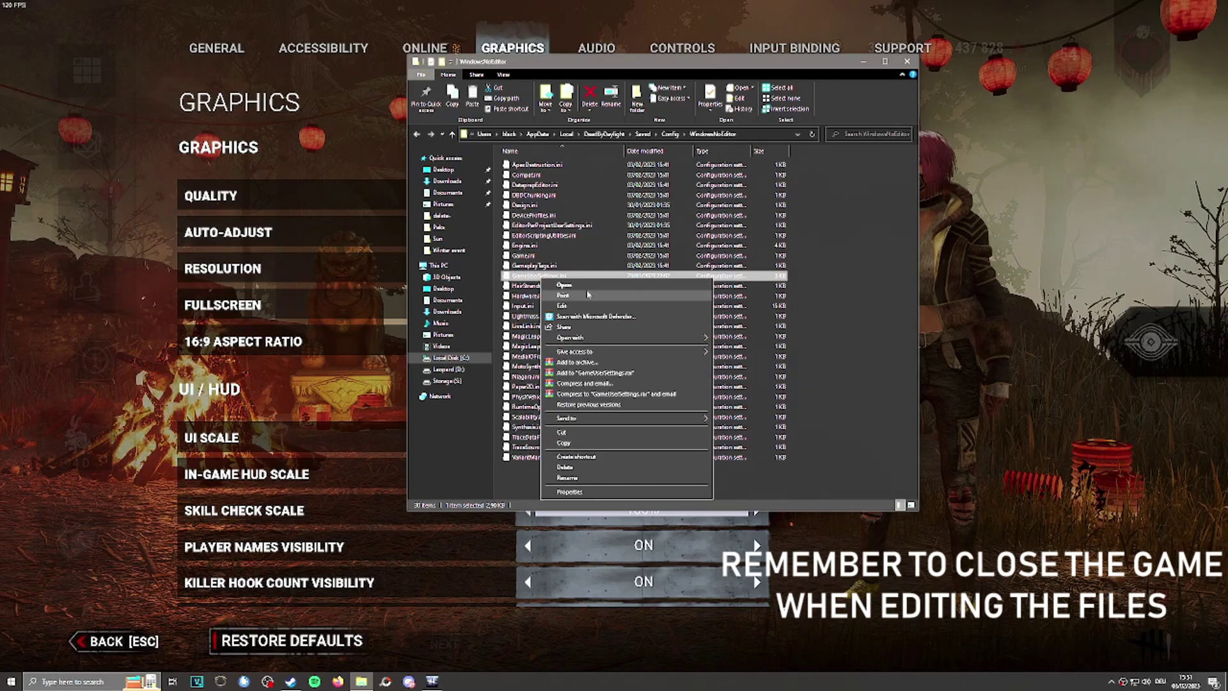
left_click(607, 305)
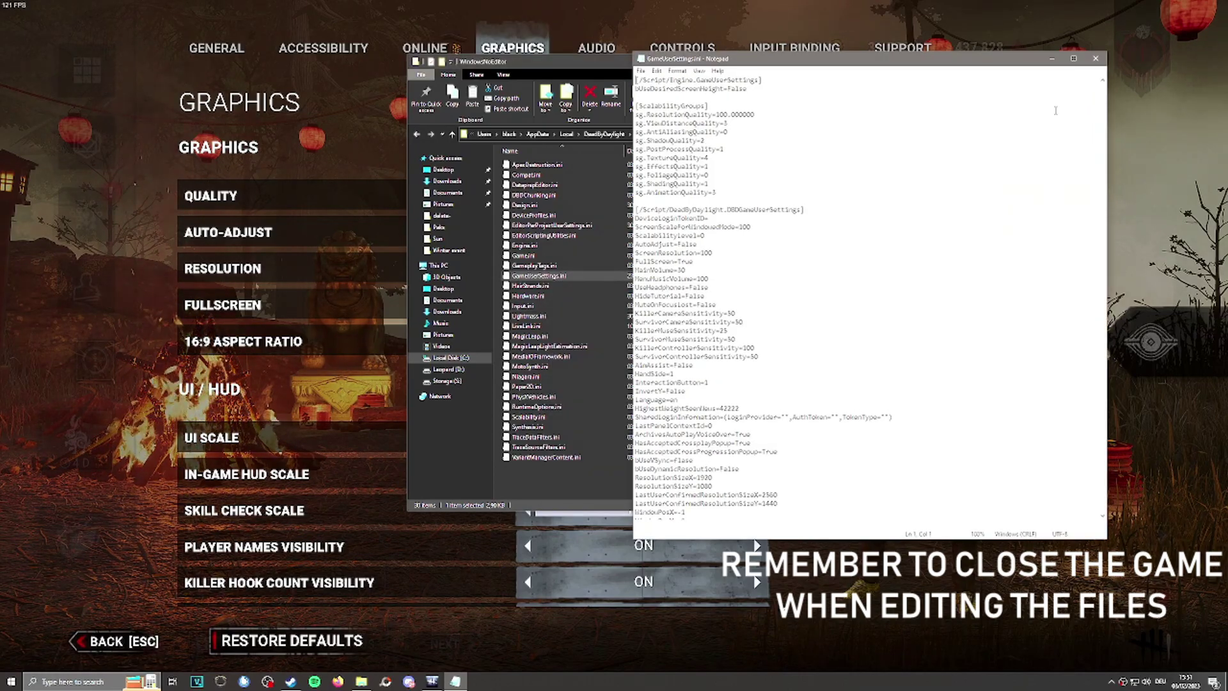
Step: Examine the mouse sensitivity, resolution and frame rate lines of GameUserSettings.ini and return to the ScalabilityGroups section
scroll(829, 245, "down", 3)
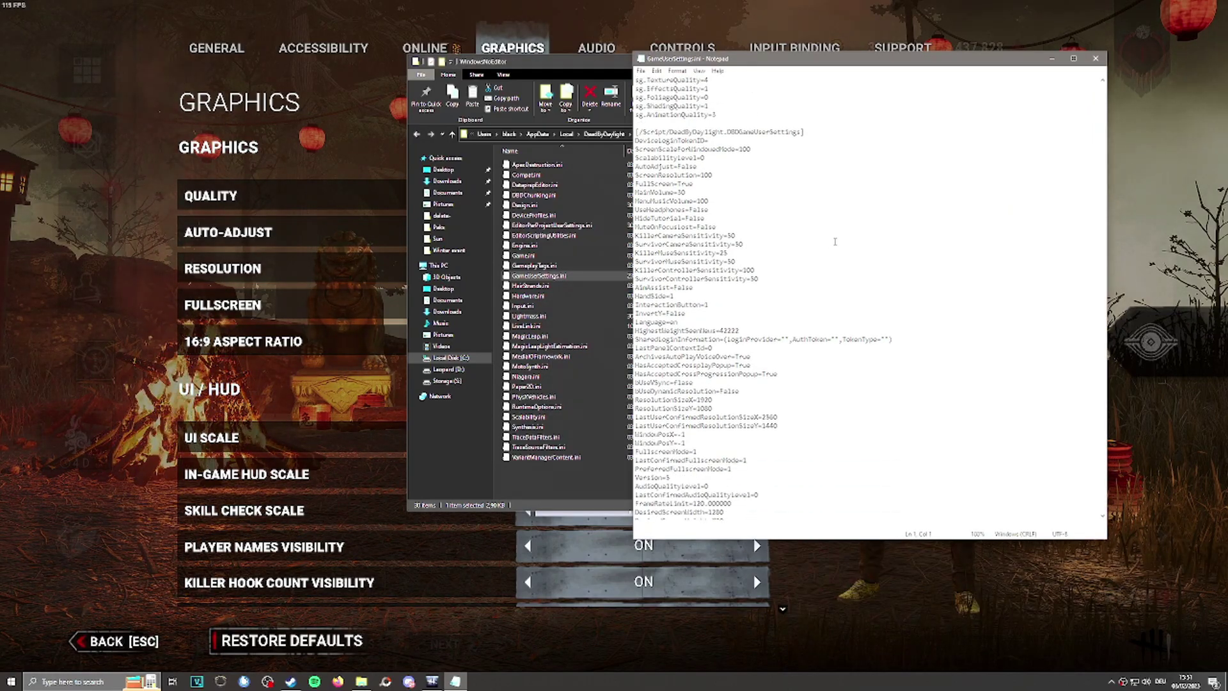
scroll(835, 242, "up", 3)
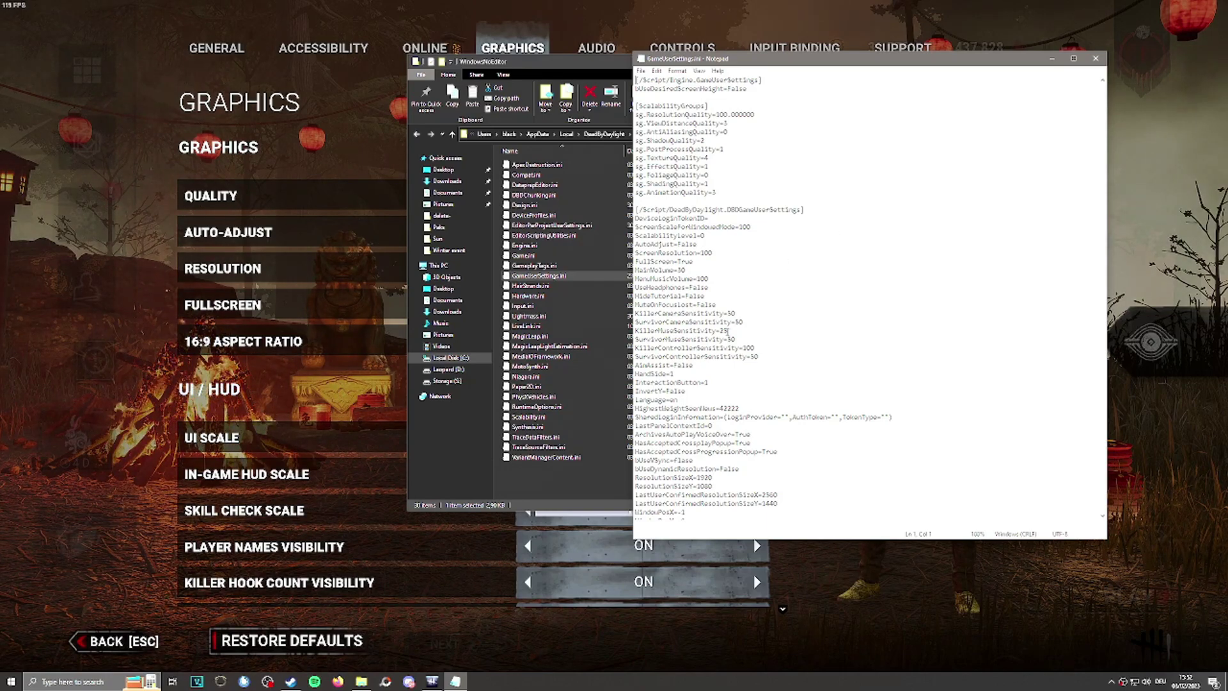
left_click_drag(737, 339, 636, 339)
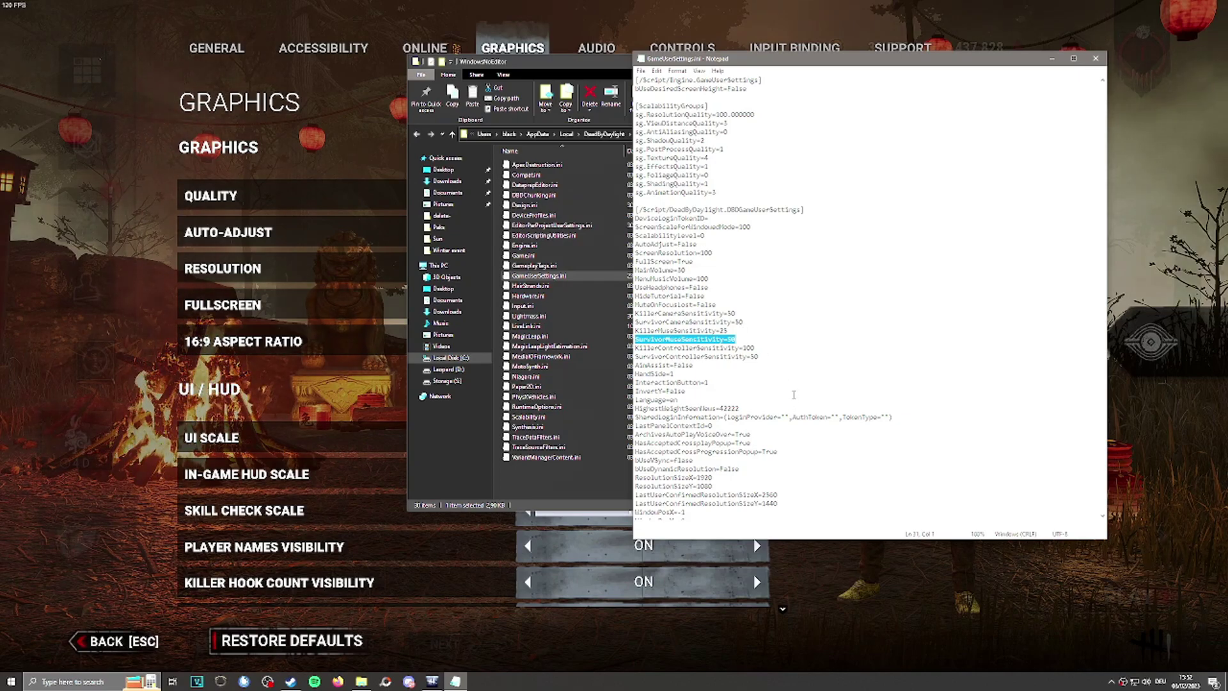
scroll(768, 270, "down", 9)
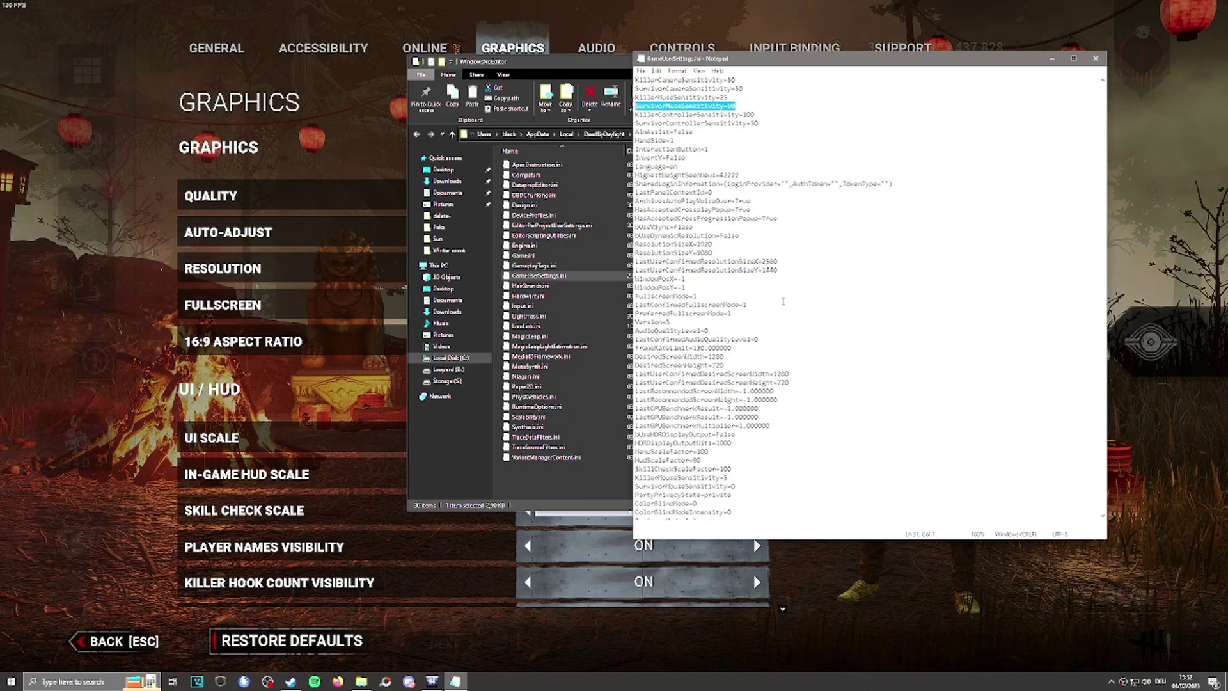
scroll(794, 276, "up", 6)
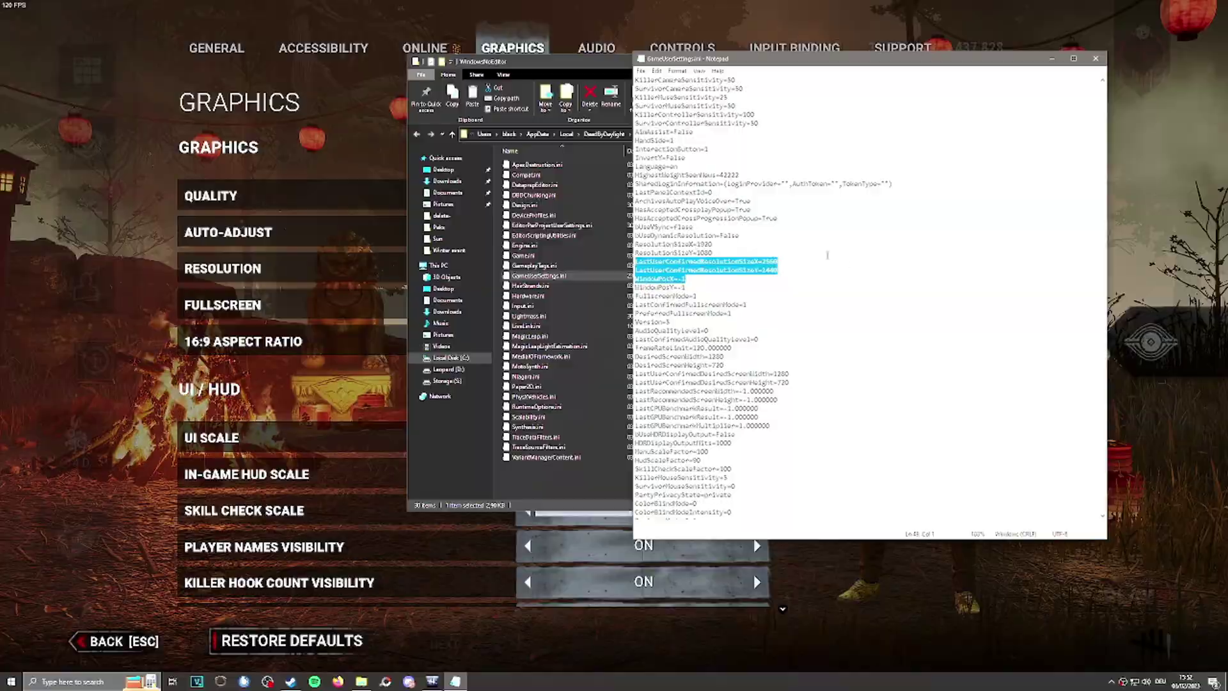
scroll(781, 243, "up", 3)
left_click(759, 199)
left_click(627, 132)
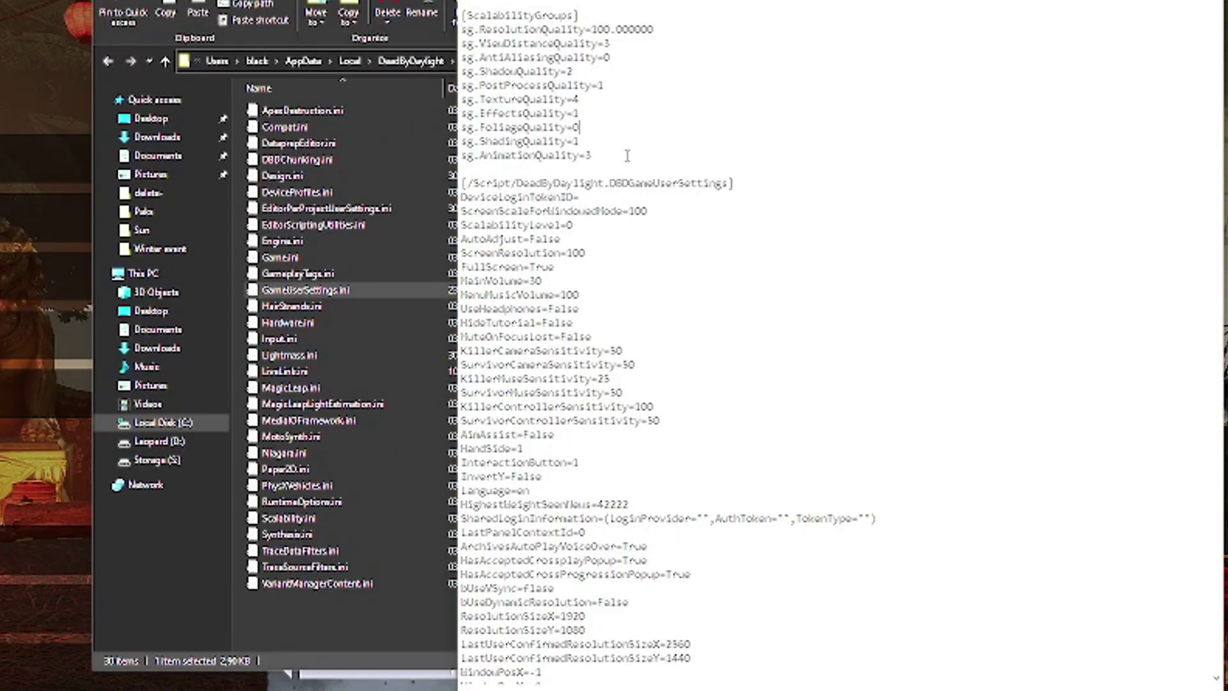
Step: Examine the sg quality lines under ScalabilityGroups, highlighting the whole block, sg.AnimationQuality and sg.TextureQuality
left_click_drag(627, 156, 462, 29)
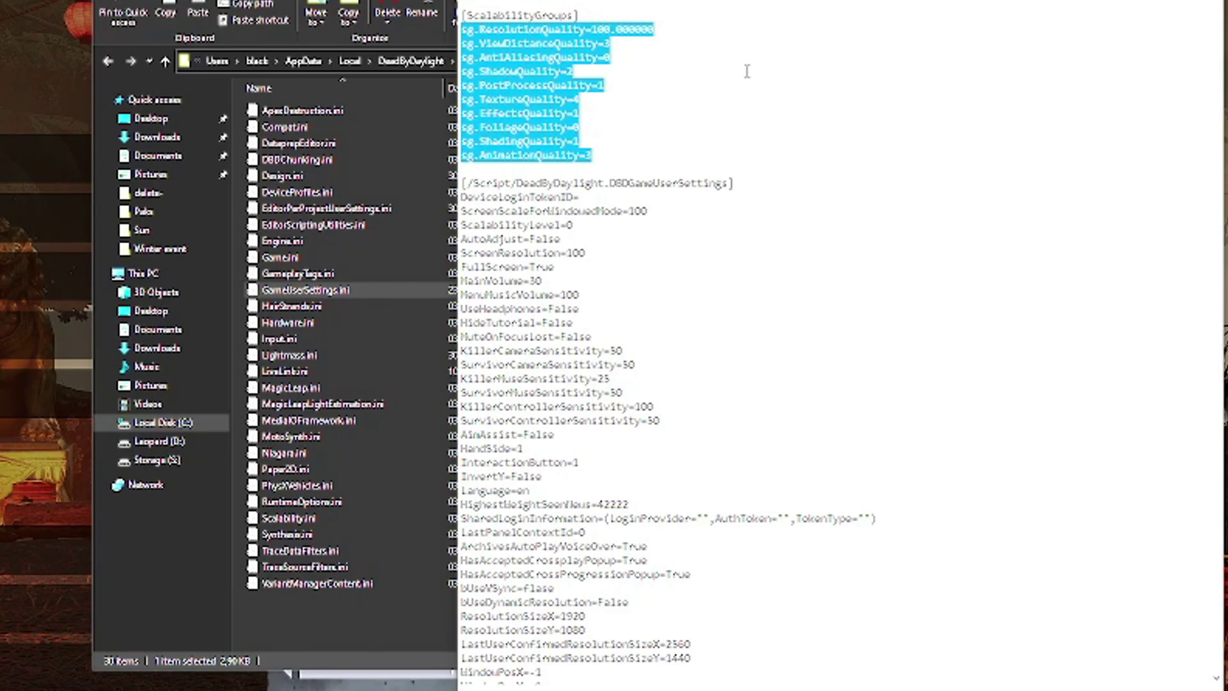
left_click(659, 163)
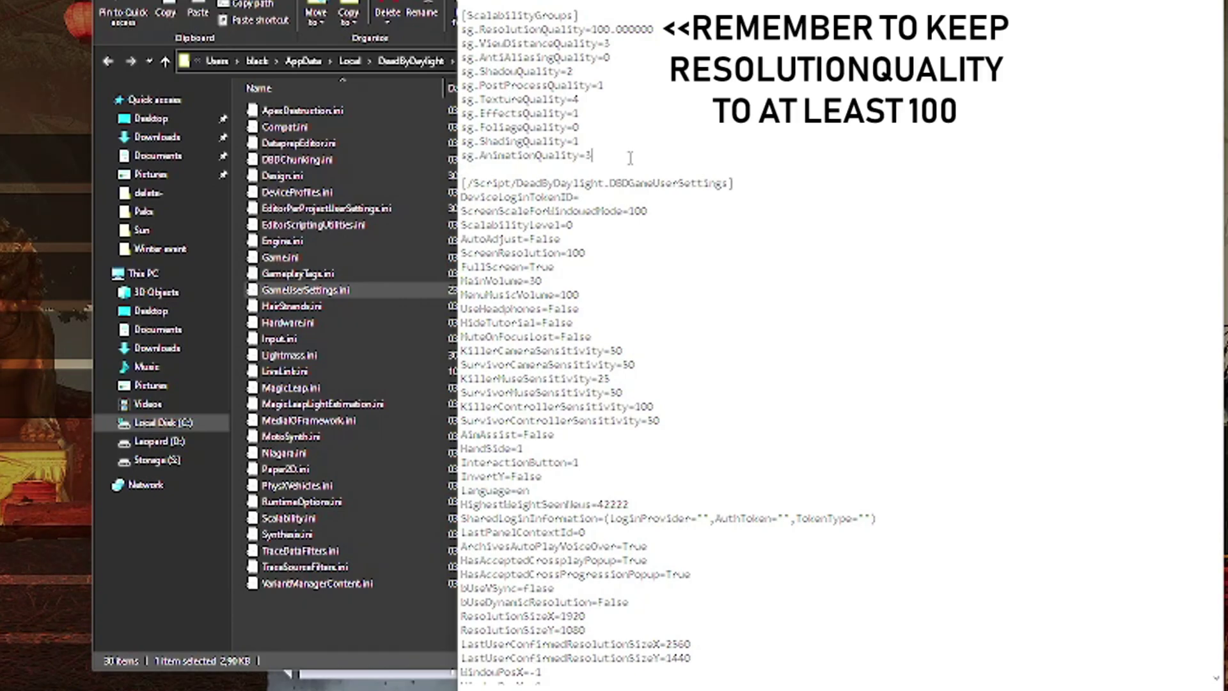
left_click_drag(630, 156, 412, 157)
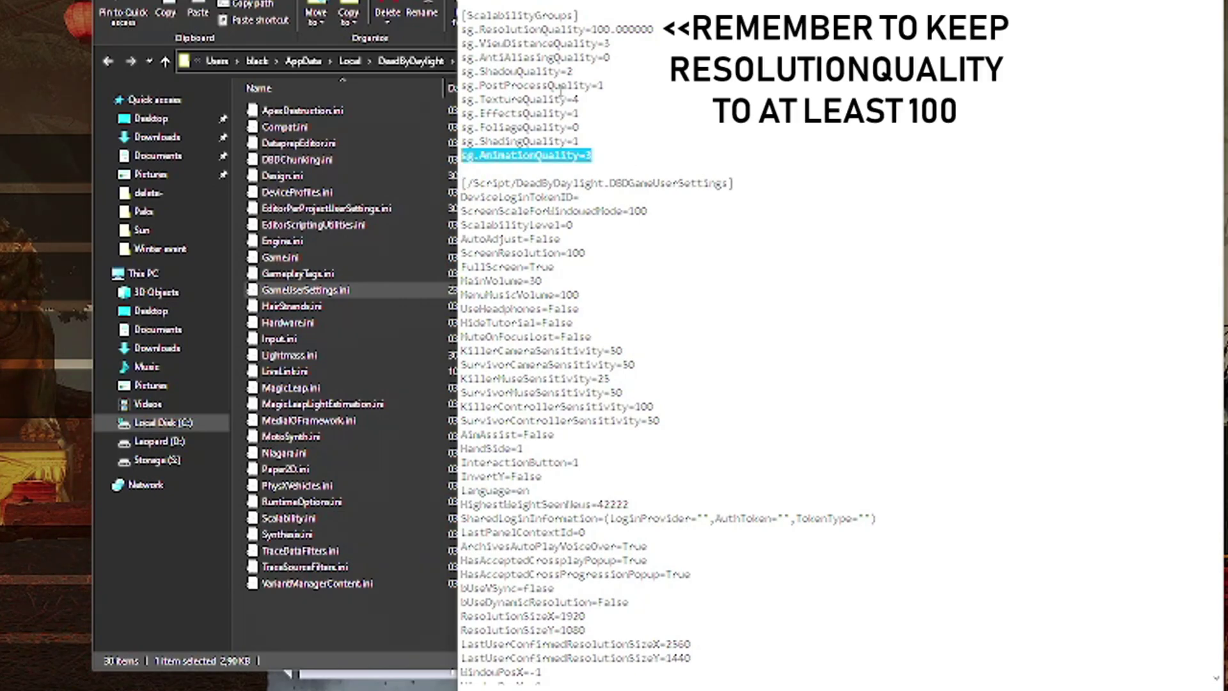
left_click_drag(633, 108, 394, 106)
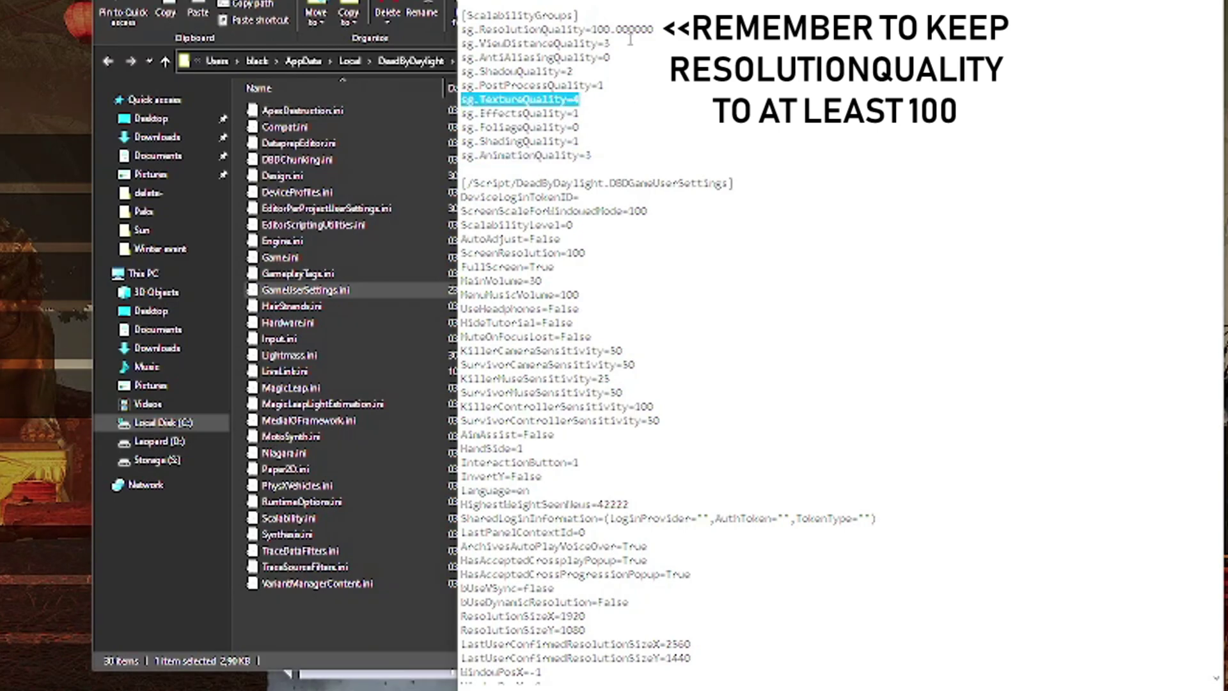
Step: Examine the ScalabilityGroups lines, highlighting view distance, texture, animation, resolution, post-process, effects and foliage quality one after another
left_click(666, 38)
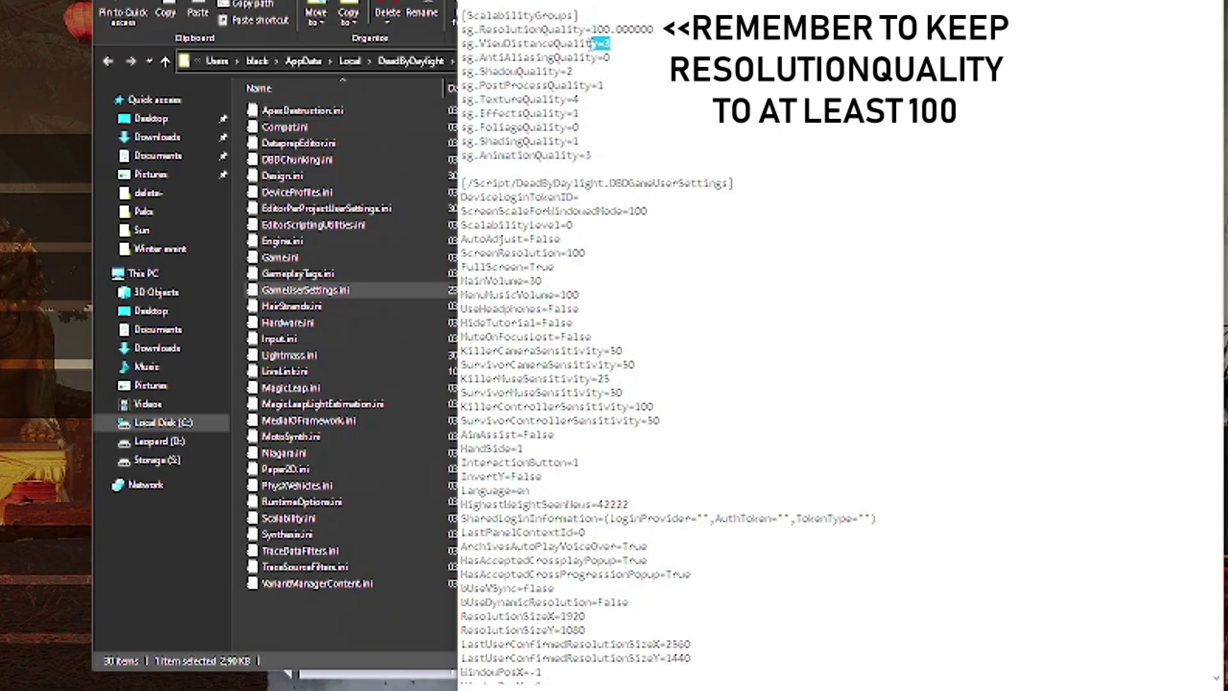
left_click_drag(611, 44, 417, 42)
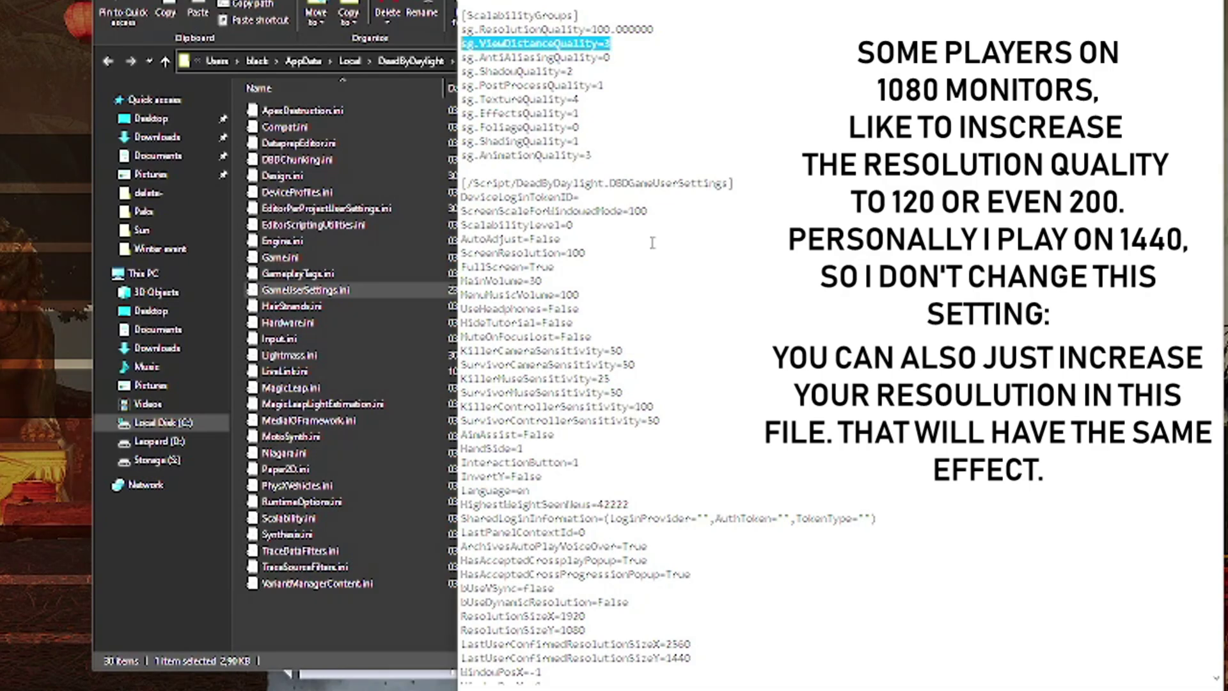
left_click(680, 141)
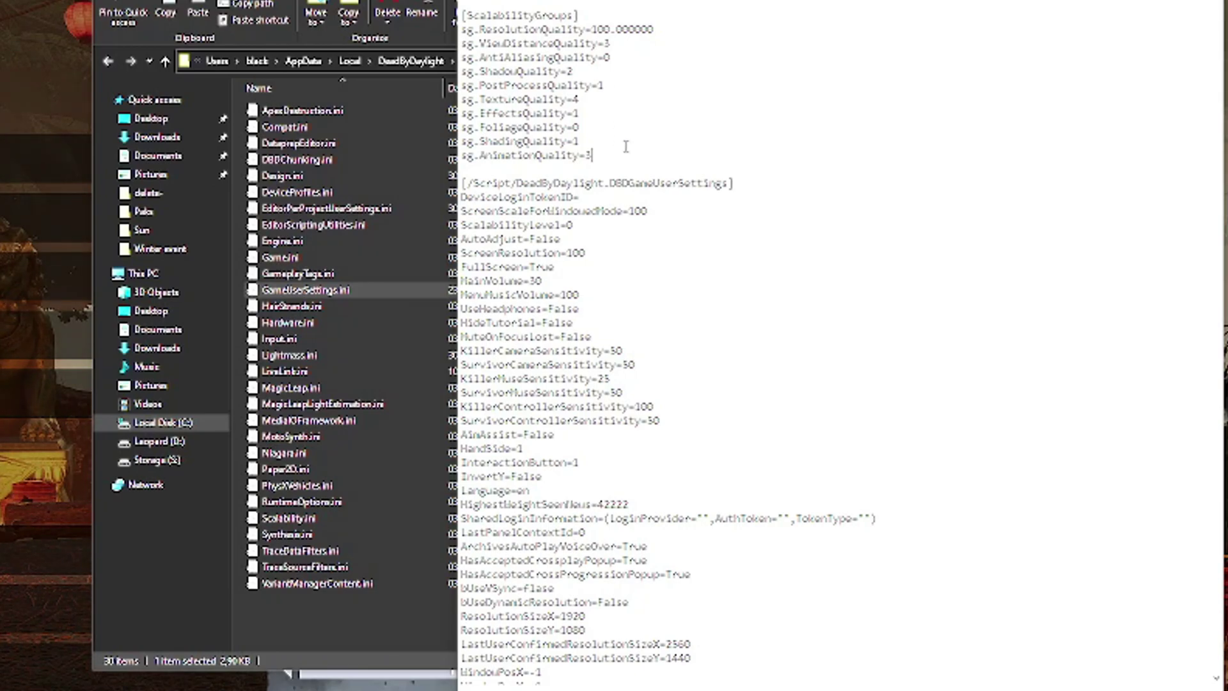
left_click_drag(594, 108, 437, 103)
left_click_drag(626, 160, 435, 154)
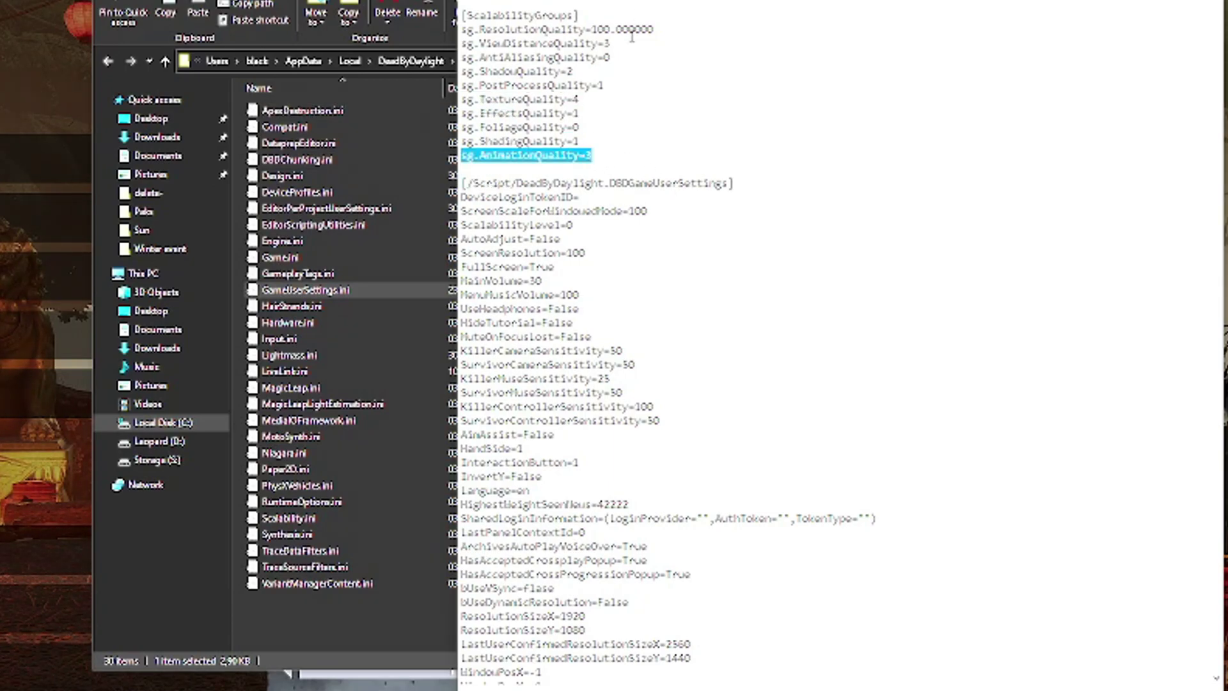
mouse_move(628, 30)
left_mouse_down()
mouse_move(537, 43)
mouse_move(648, 43)
left_mouse_up()
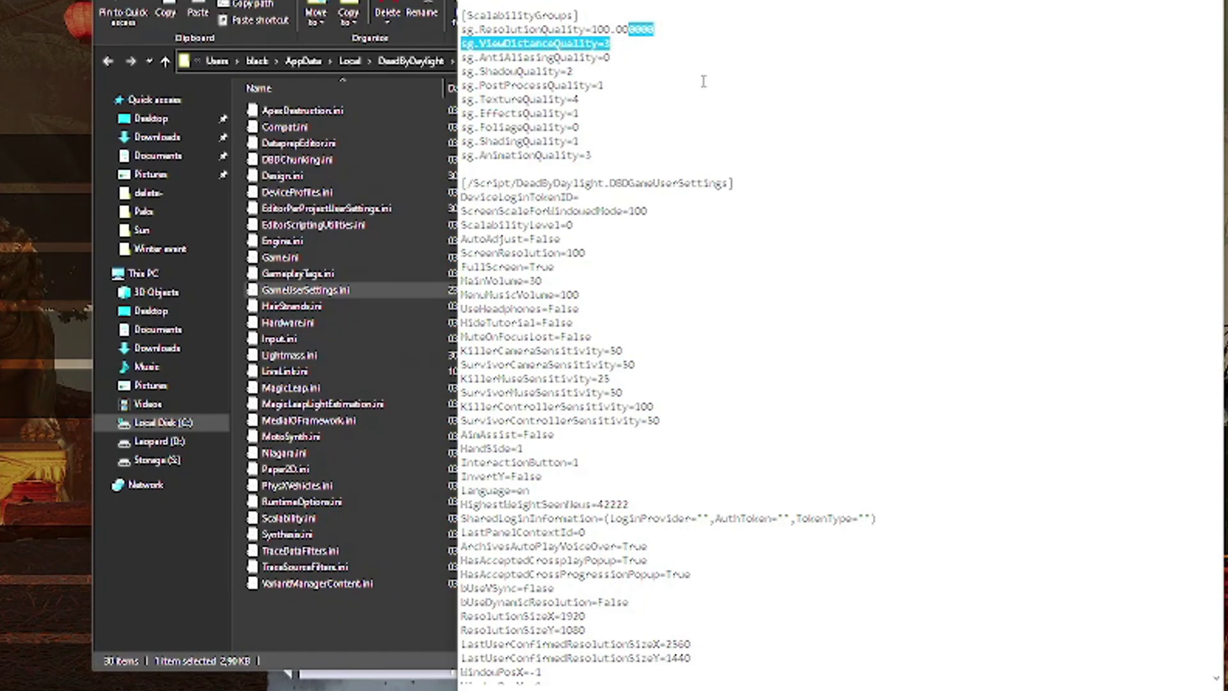
left_click(630, 61)
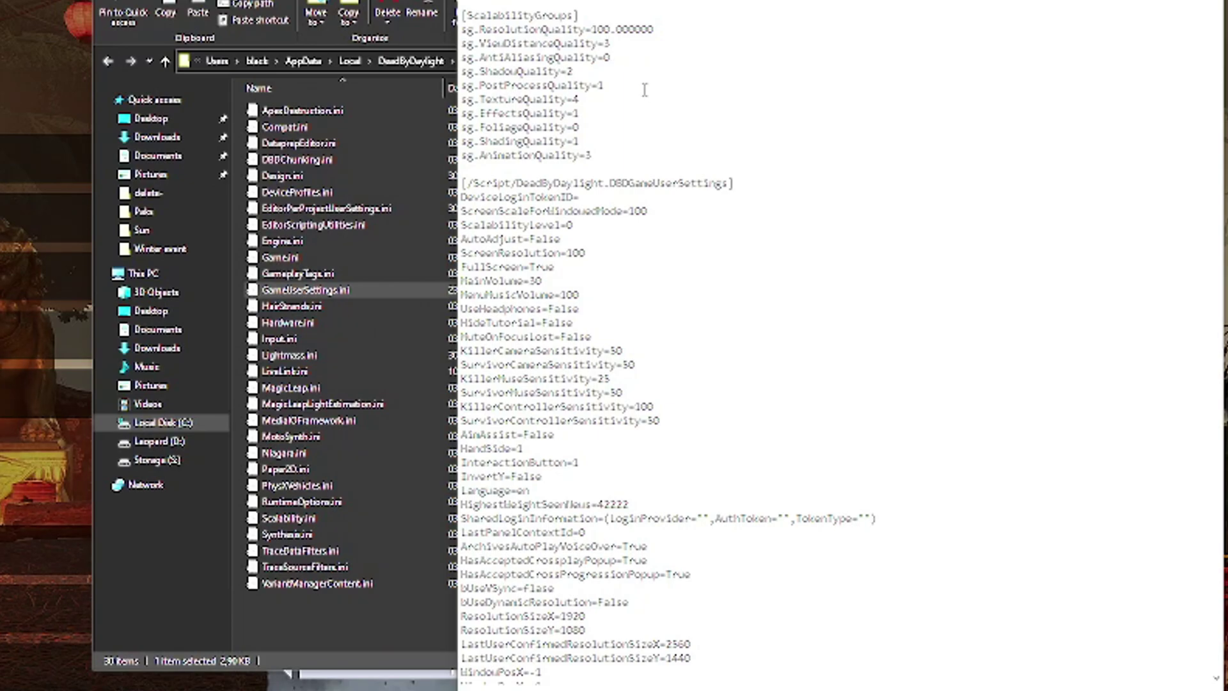
triple_click(645, 89)
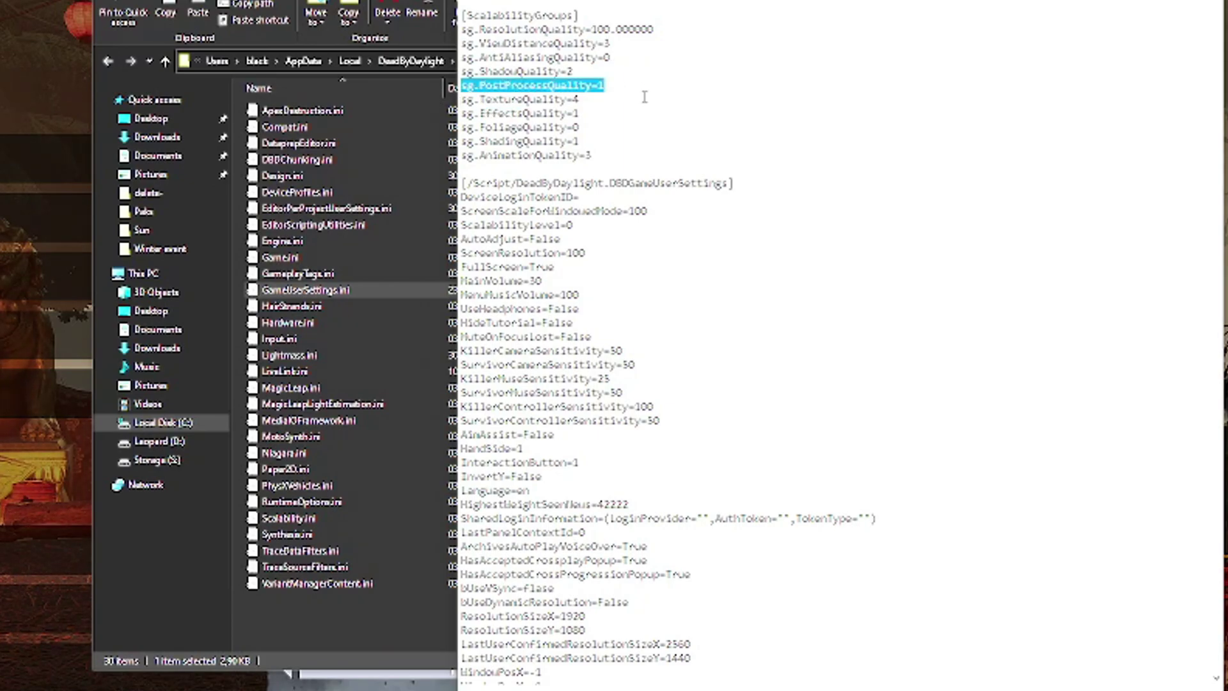
left_click_drag(600, 115, 406, 117)
left_click_drag(606, 128, 390, 129)
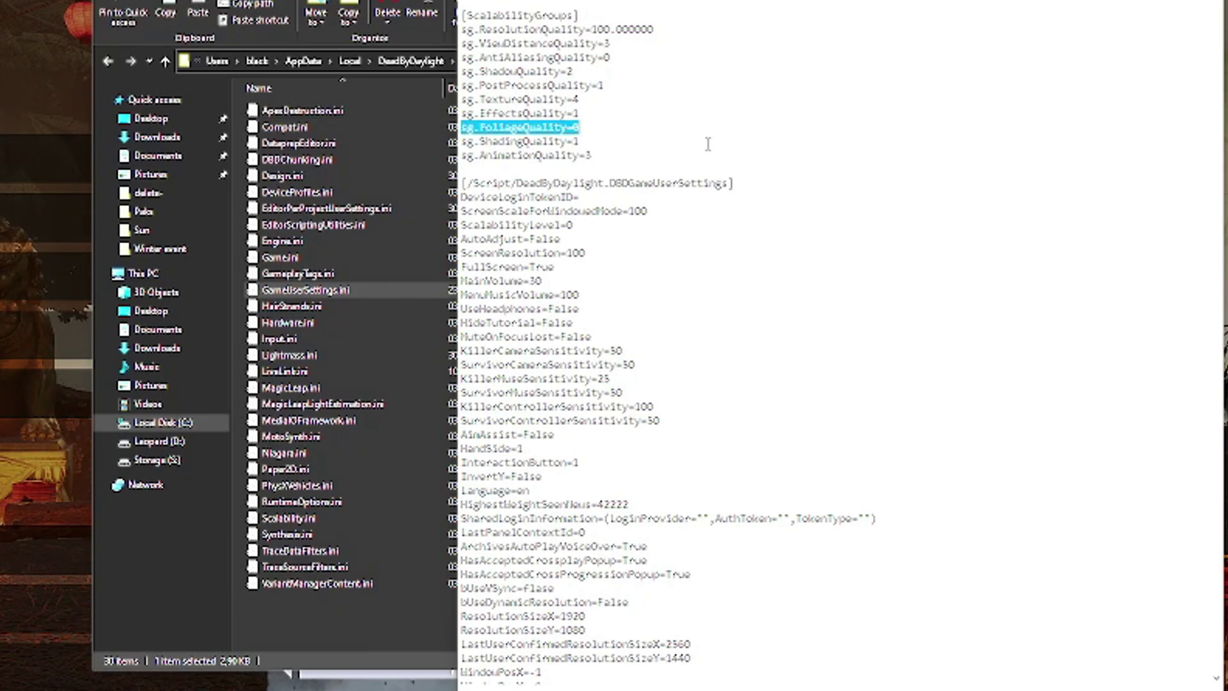
left_click(612, 137)
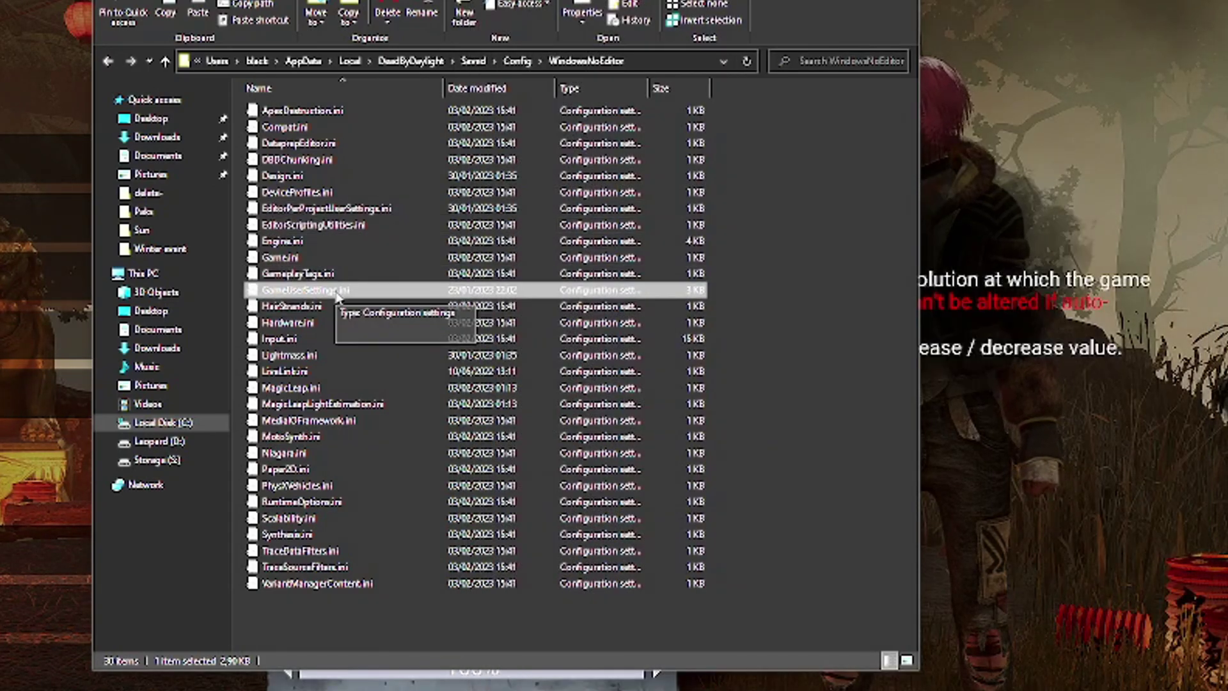
Step: Open the properties of GameUserSettings.ini in File Explorer, keep its Read-only attribute enabled and confirm
right_click(328, 291)
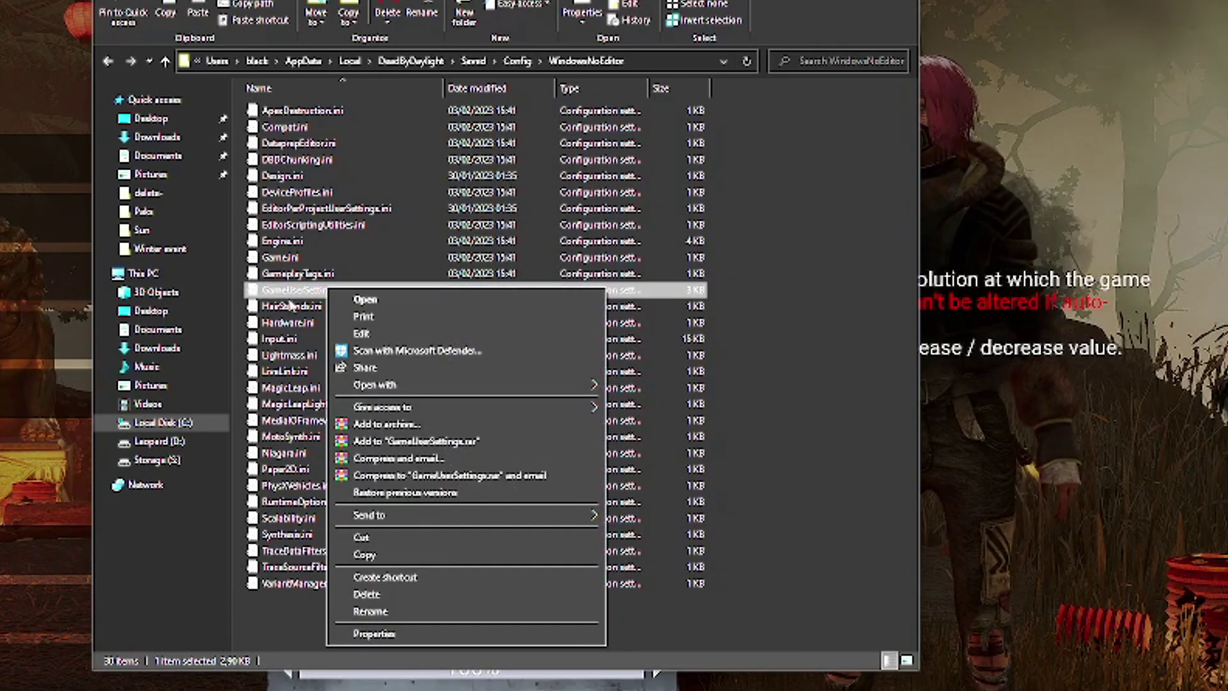
left_click(433, 633)
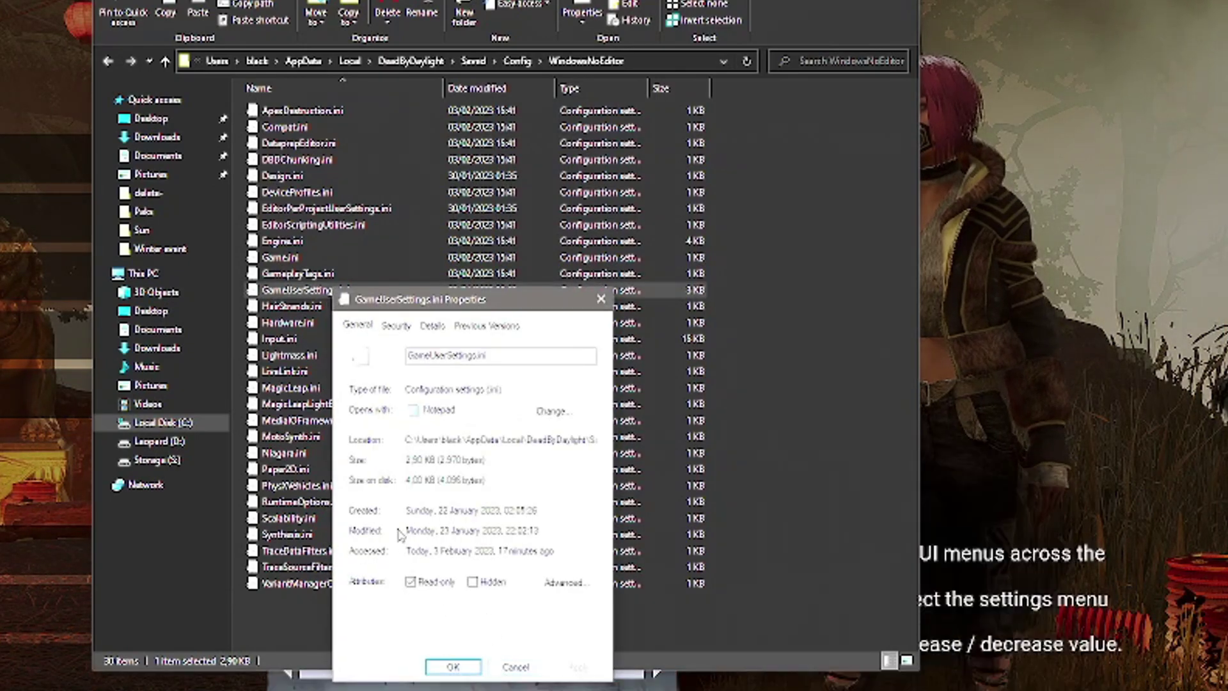
left_click(410, 582)
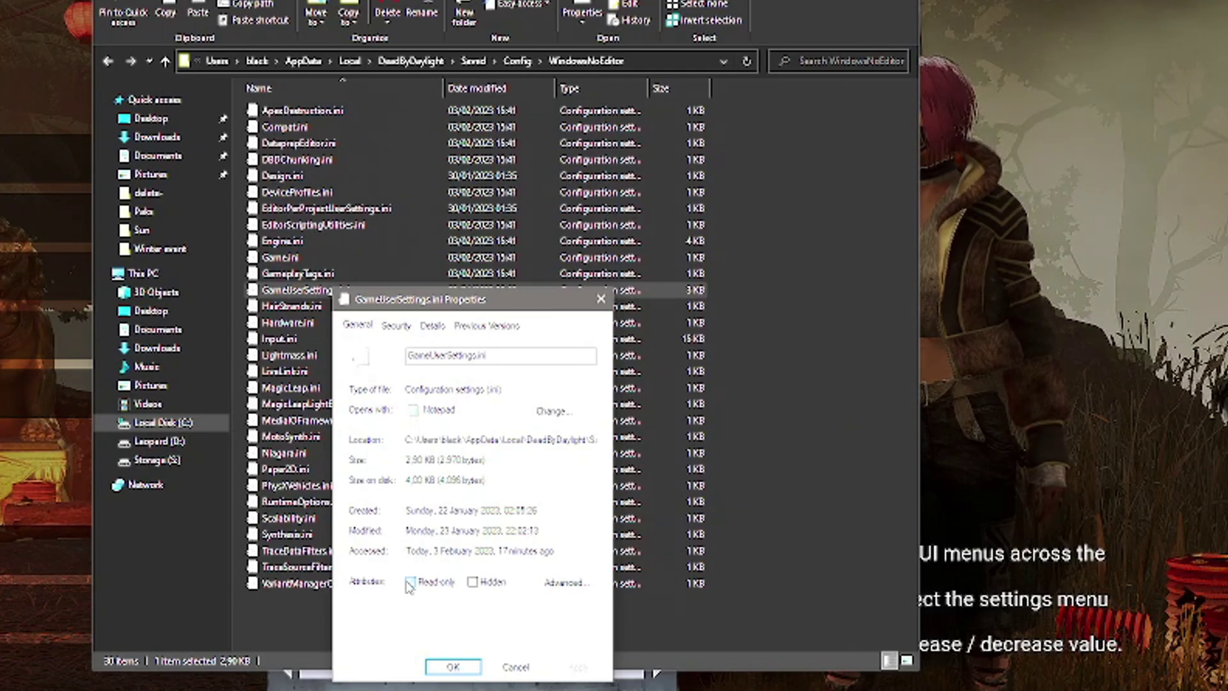
left_click(410, 583)
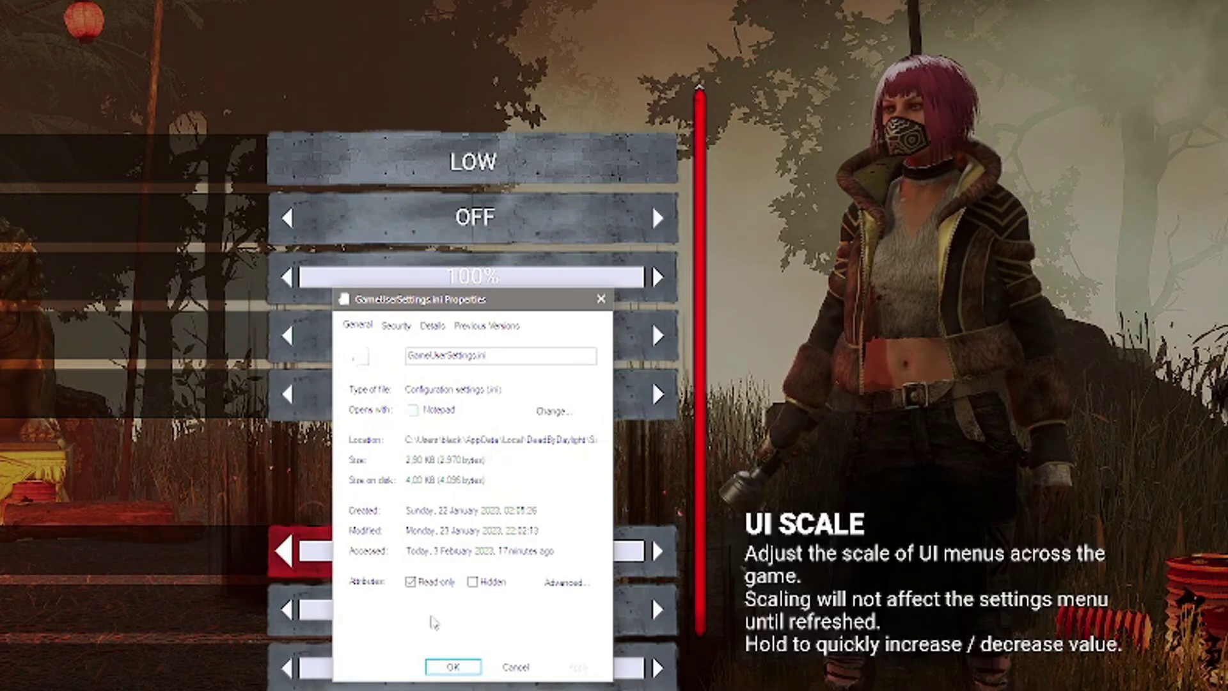
left_click(412, 584)
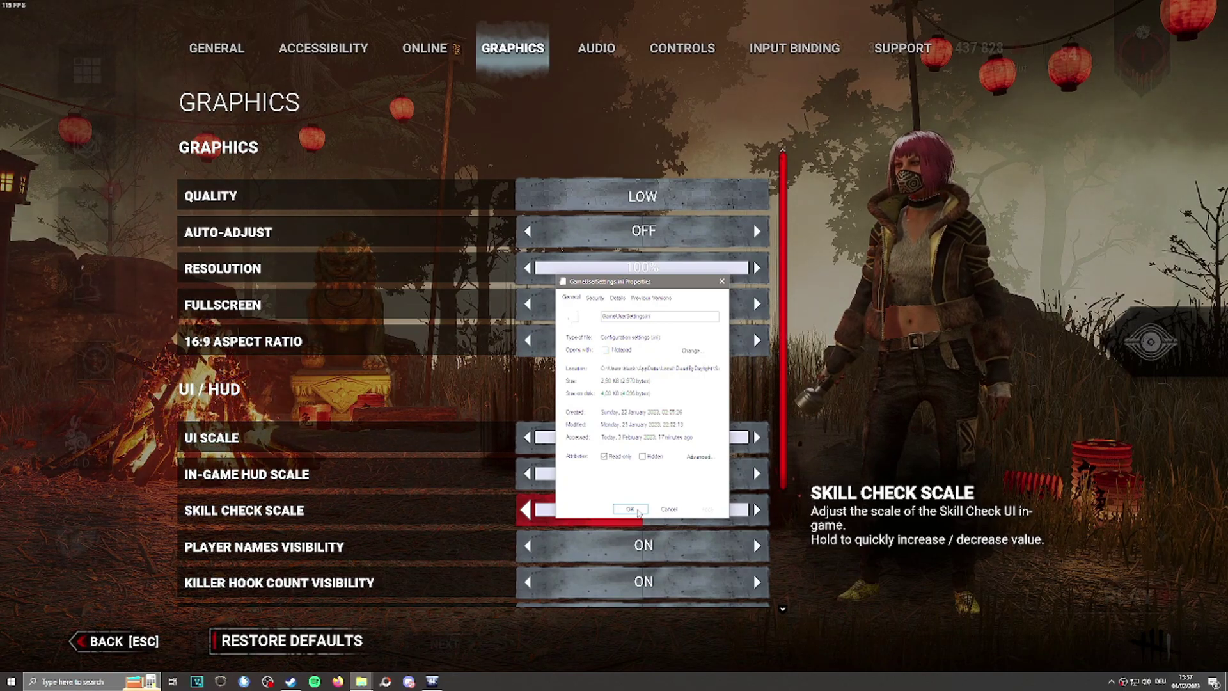
left_click(638, 511)
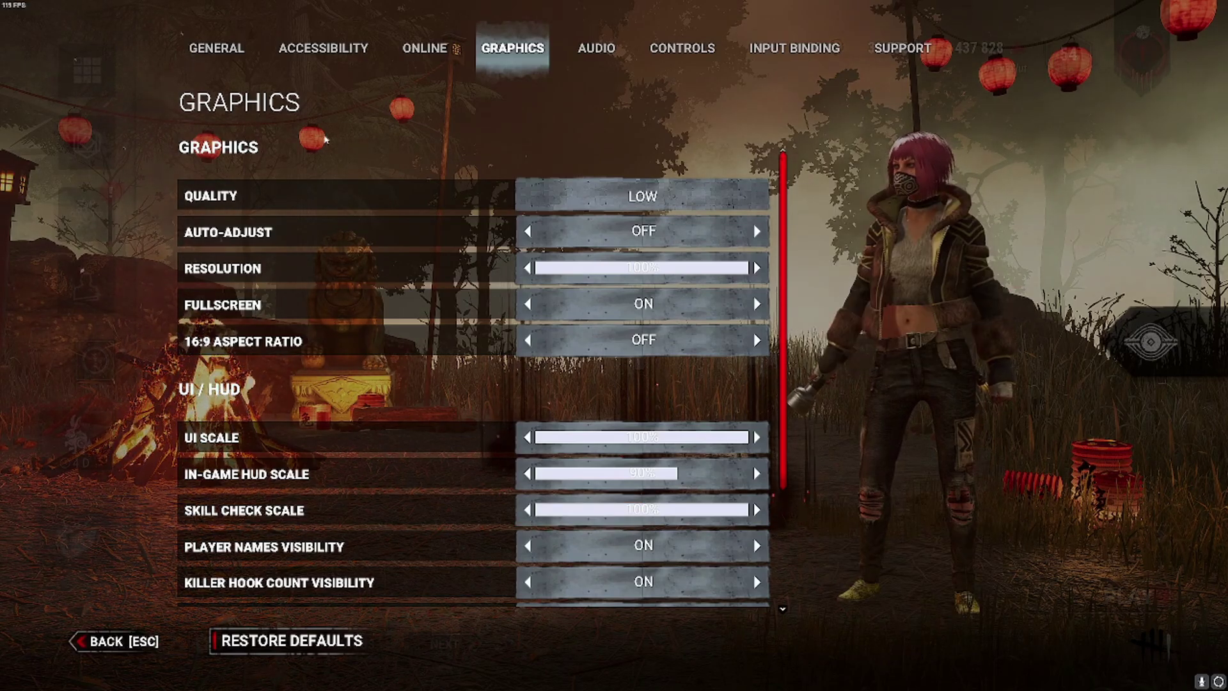
Step: In Dead by Daylight, show the General settings and leave the settings to return to the lobby
left_click(217, 49)
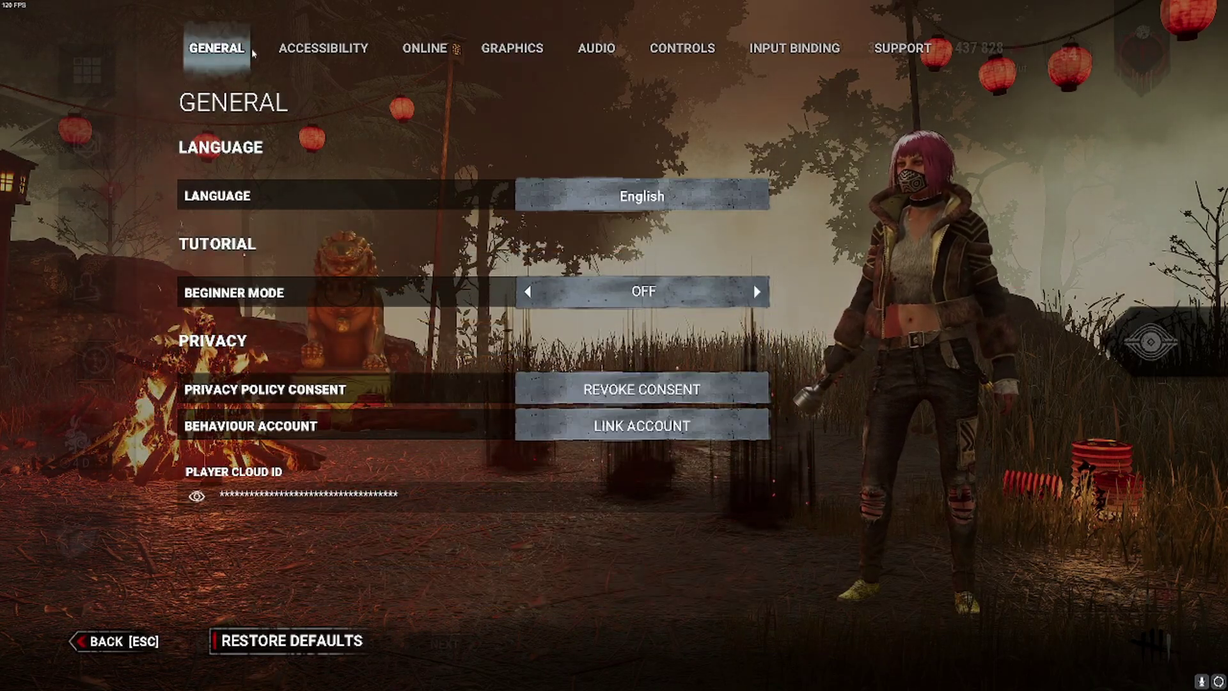
key("Escape")
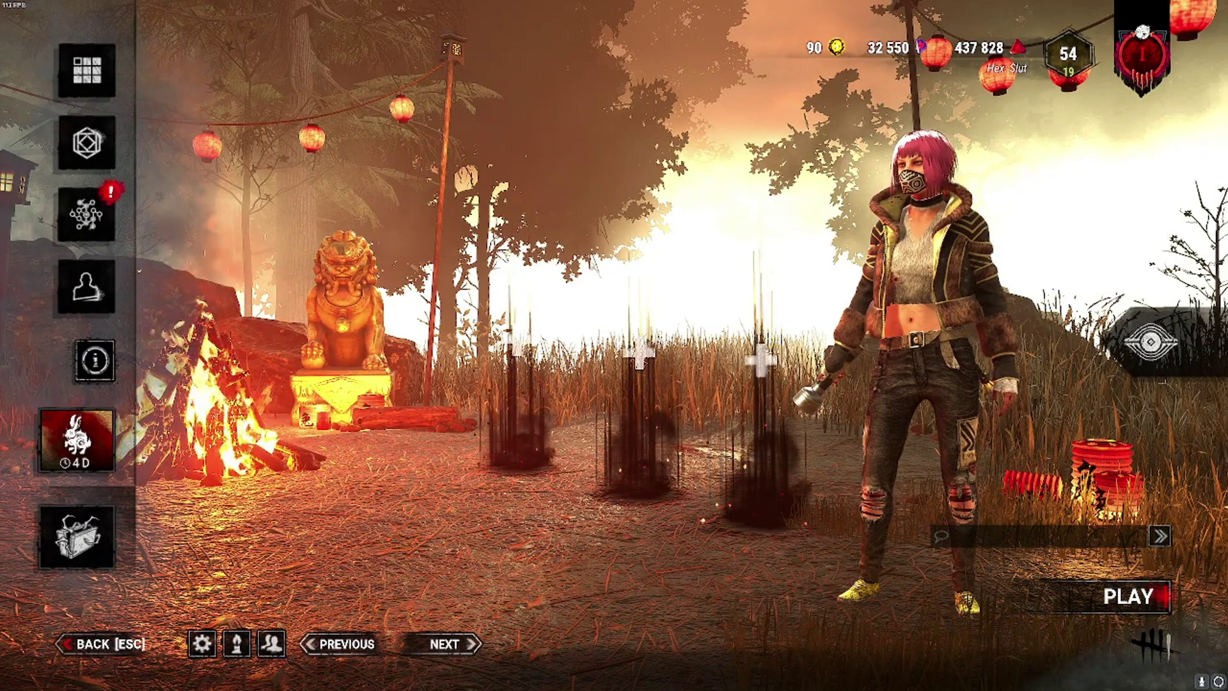